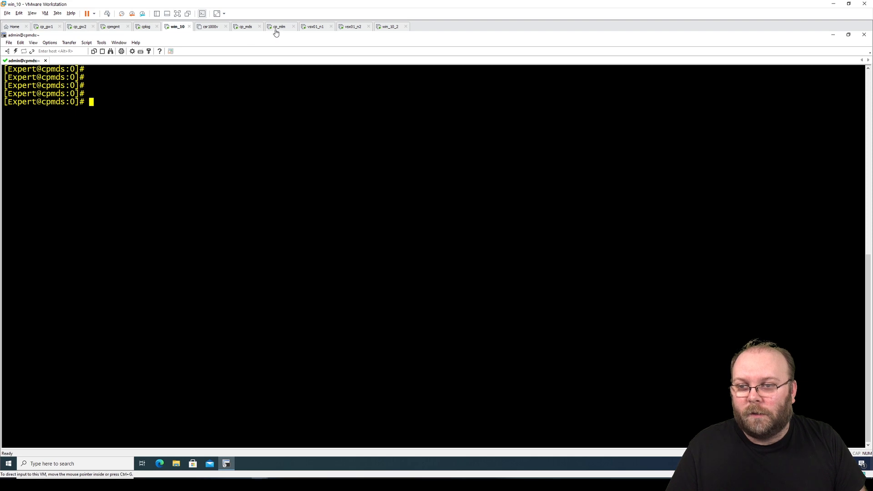
# - Rerun 'ping 8.8.8.8 -t' on win_10_2, then show win_10's SecureCRT saved sessions list
pyautogui.click(389, 26)
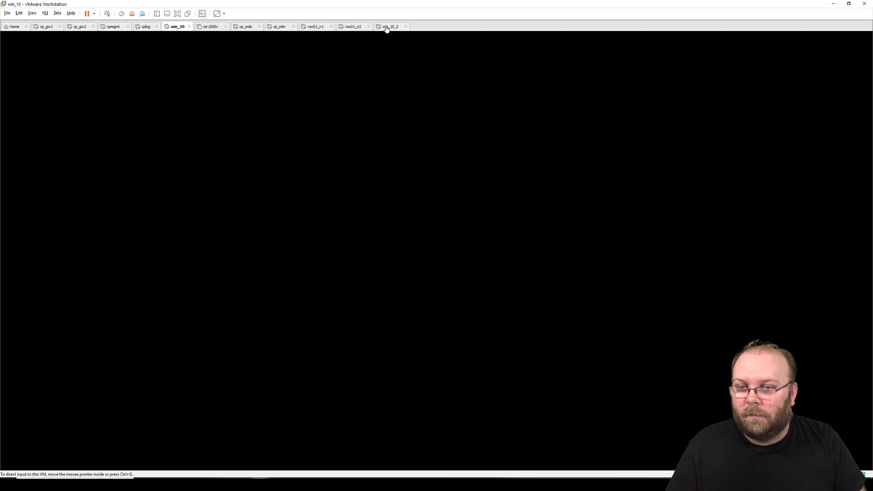
pyautogui.press('Return')
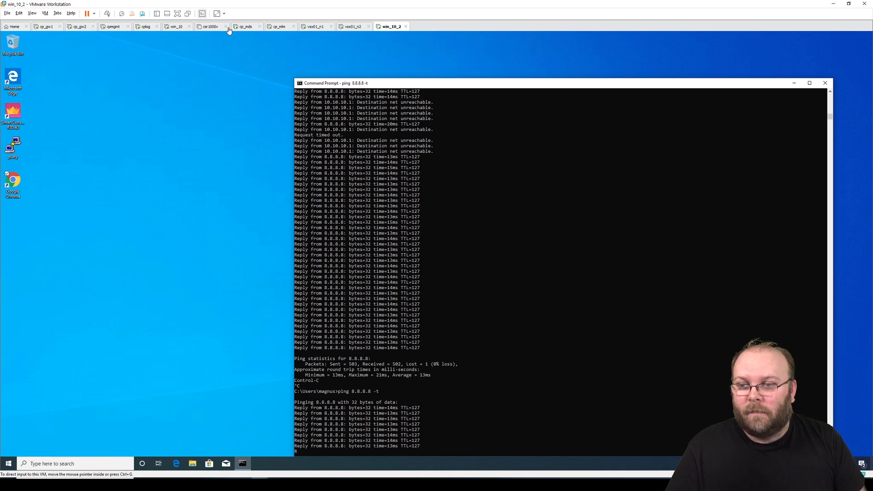
pyautogui.click(177, 27)
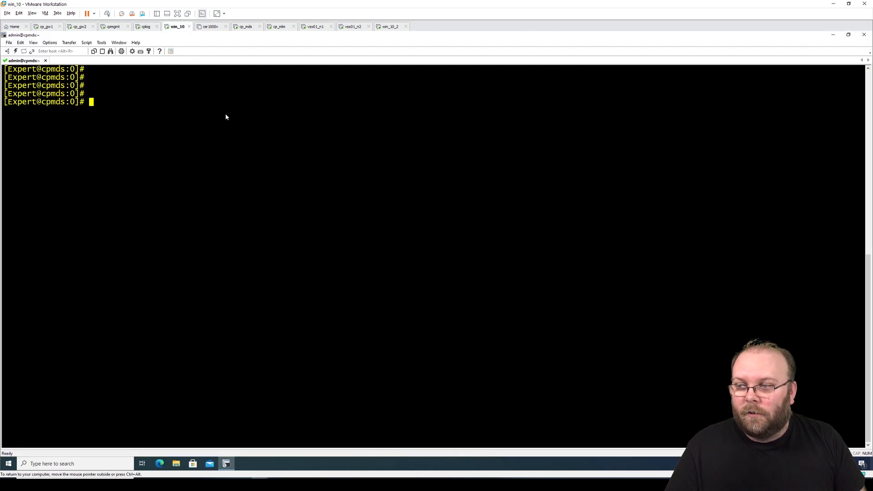
pyautogui.click(9, 52)
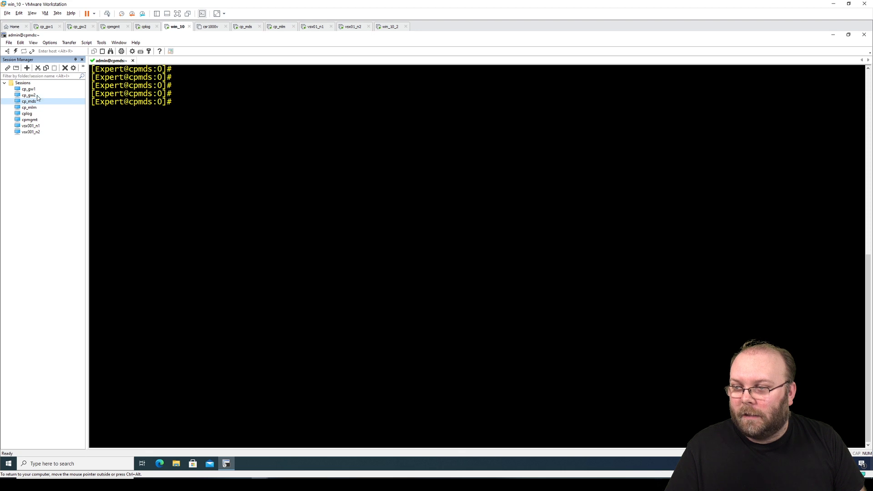
# - Connect to the vsx001_n1 session, log in, and enter expert mode on the VSX members
pyautogui.doubleClick(36, 126)
pyautogui.write('adm')
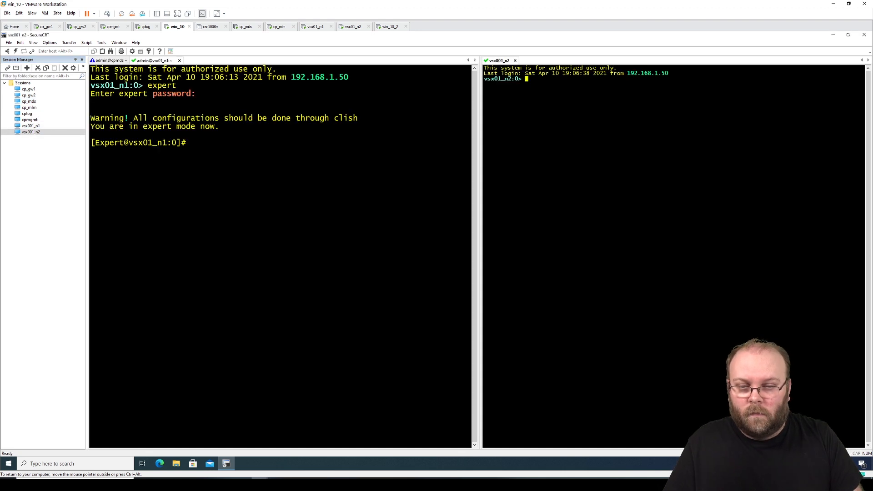
pyautogui.write('expert')
pyautogui.press('Return')
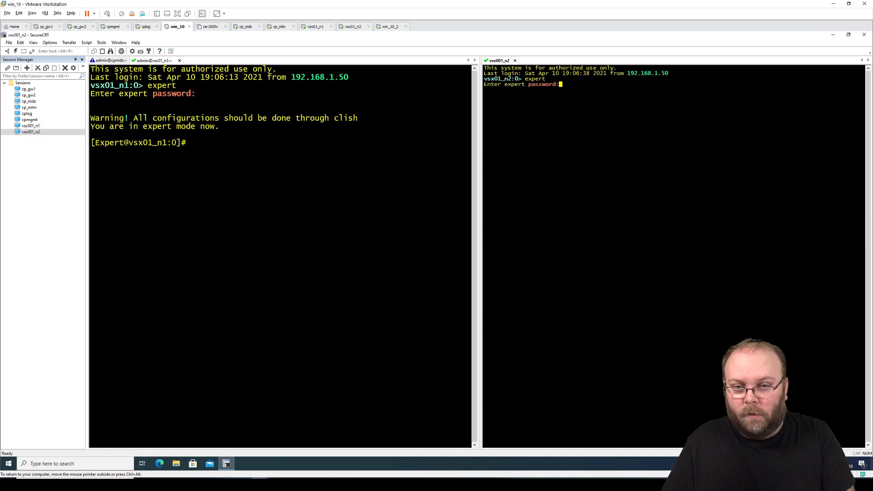
pyautogui.press('Return')
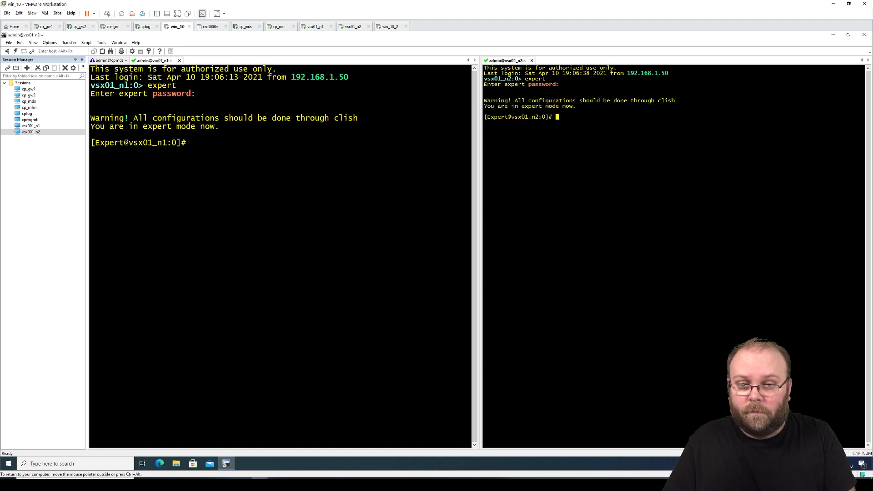
pyautogui.press('Return')
pyautogui.press('Return')
pyautogui.press('Return')
pyautogui.press('Return')
# - Run 'cphaprob stat' on vsx01_n1 to display the cluster status
pyautogui.click(302, 161)
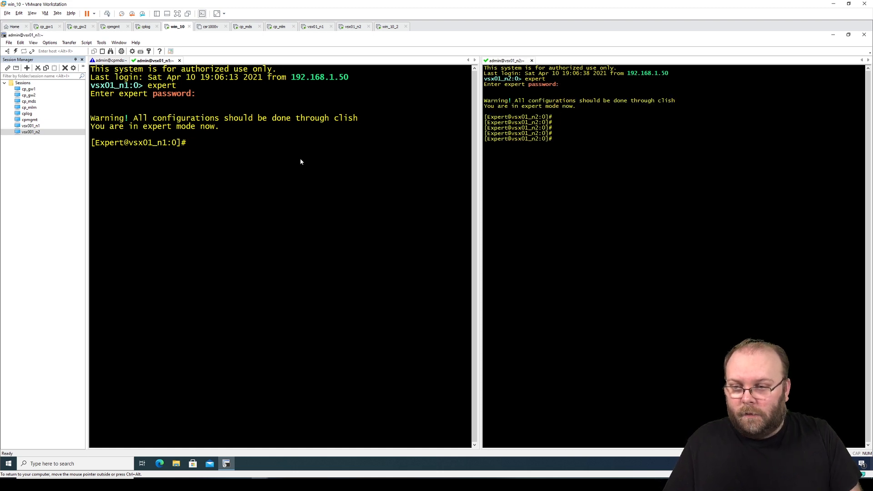
pyautogui.write('cphap')
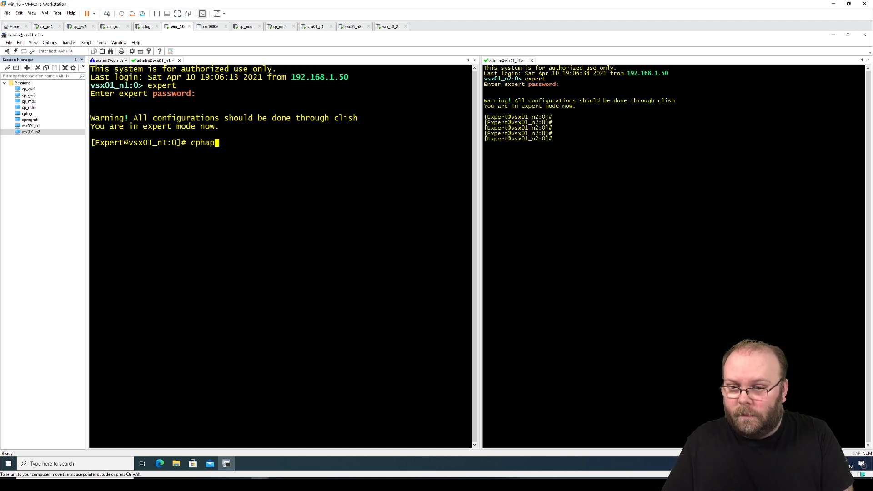
pyautogui.write('rob stat')
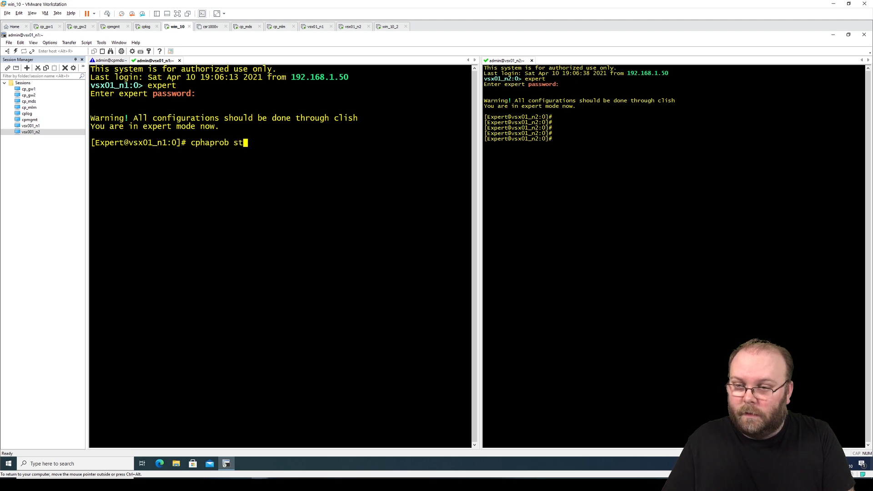
pyautogui.press('Return')
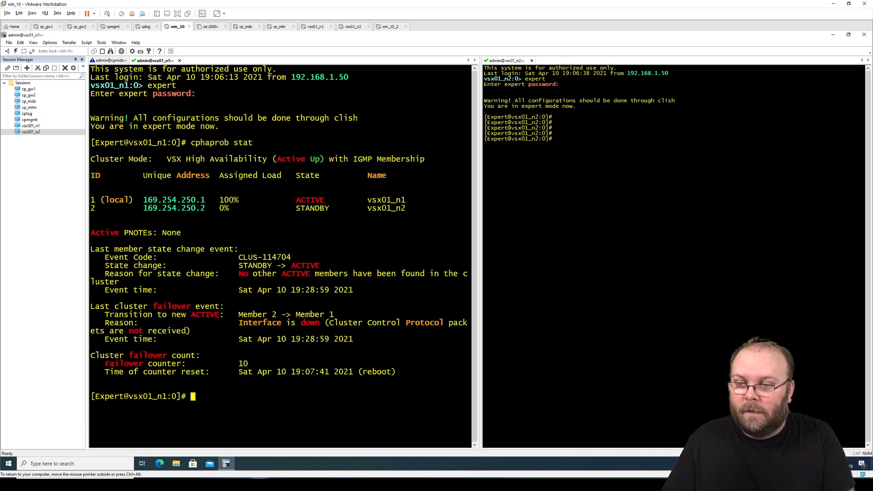
# - Hide the saved sessions list and resize the vsx01_n1 and vsx01_n2 terminal panes
pyautogui.click(82, 59)
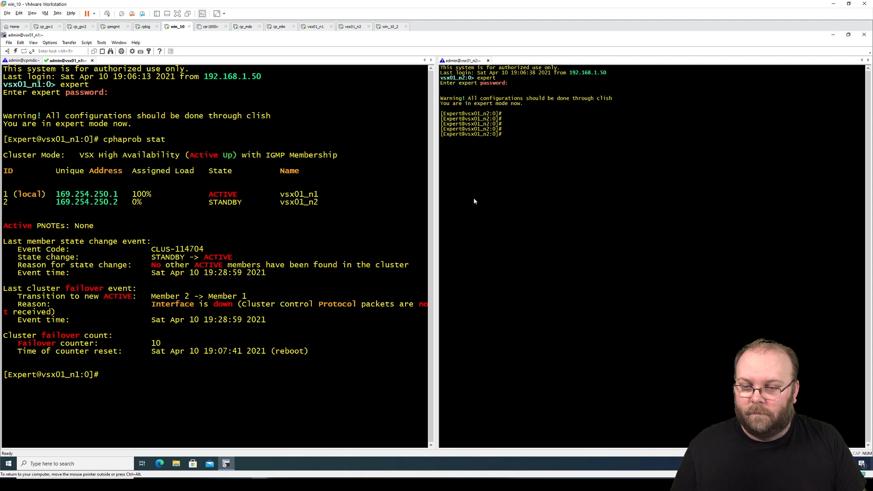
pyautogui.moveTo(437, 208); pyautogui.dragTo(554, 208)
pyautogui.click(654, 131)
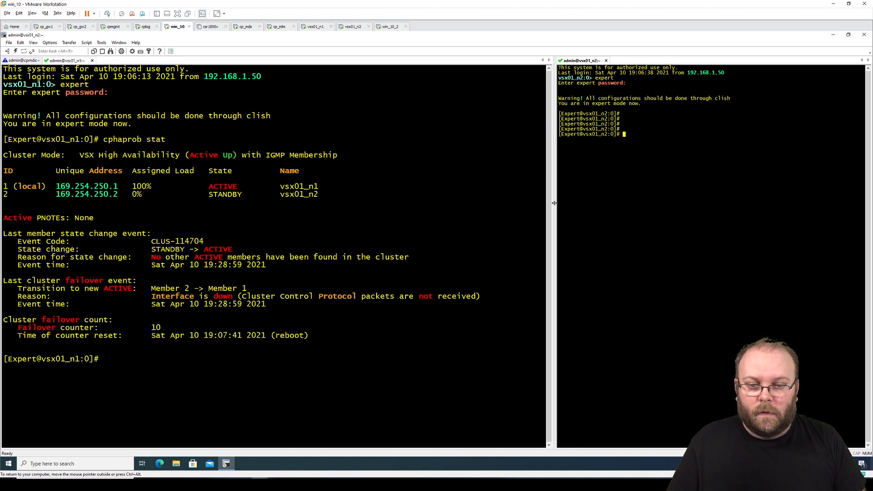
pyautogui.moveTo(556, 204); pyautogui.dragTo(510, 208)
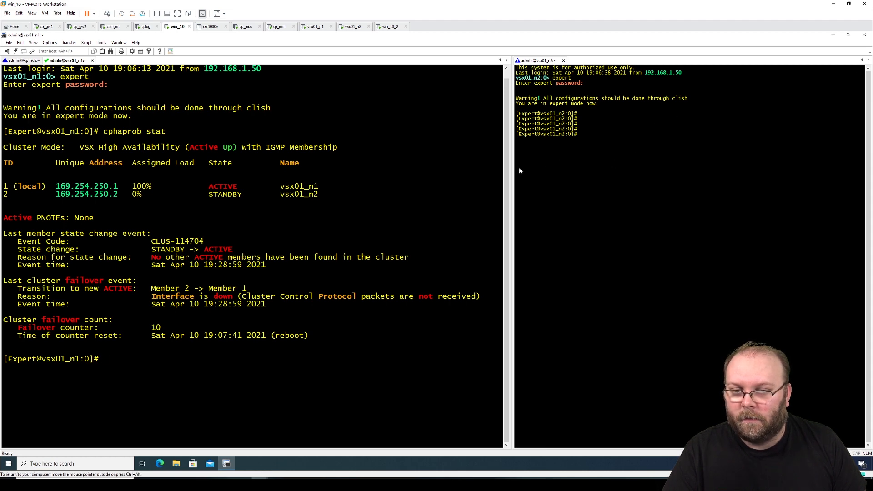
pyautogui.moveTo(510, 174); pyautogui.dragTo(458, 181)
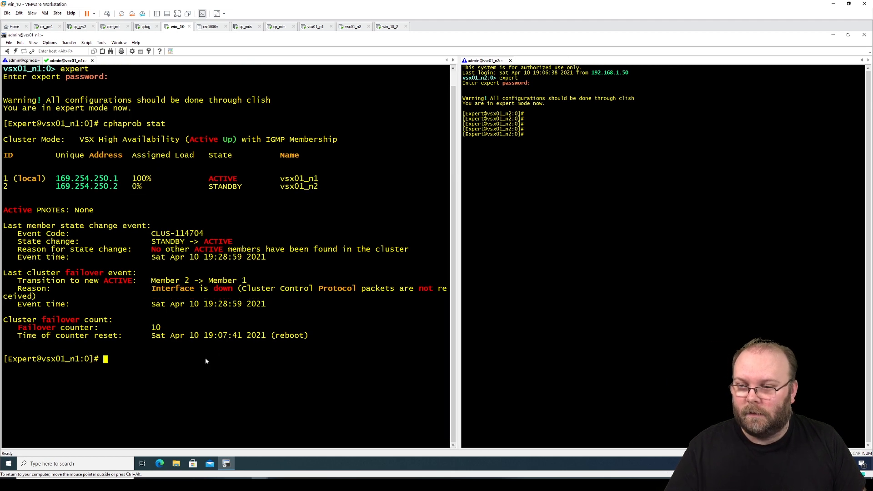
# - Rerun the status check on vsx01_n1 as 'watch cphaprob stat'
pyautogui.press('Up')
pyautogui.hotkey('ctrl', 'Left')
pyautogui.hotkey('ctrl', 'Left')
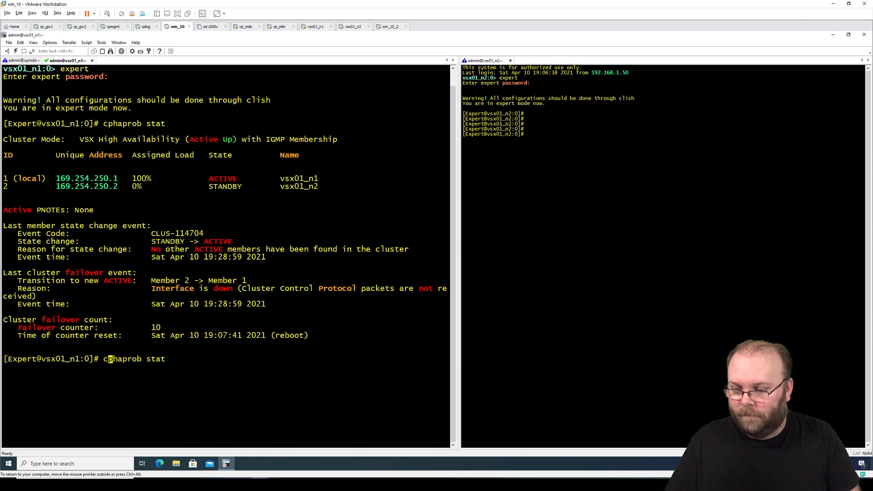
pyautogui.write('watch')
pyautogui.press('Return')
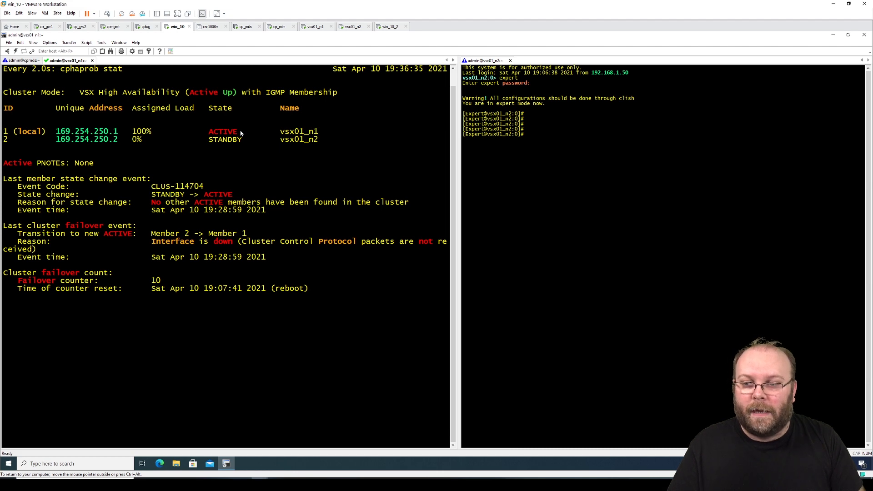
# - Enable Per Virtual System State (option 7) in cpconfig on vsx01_n2, then exit with option 11
pyautogui.click(588, 144)
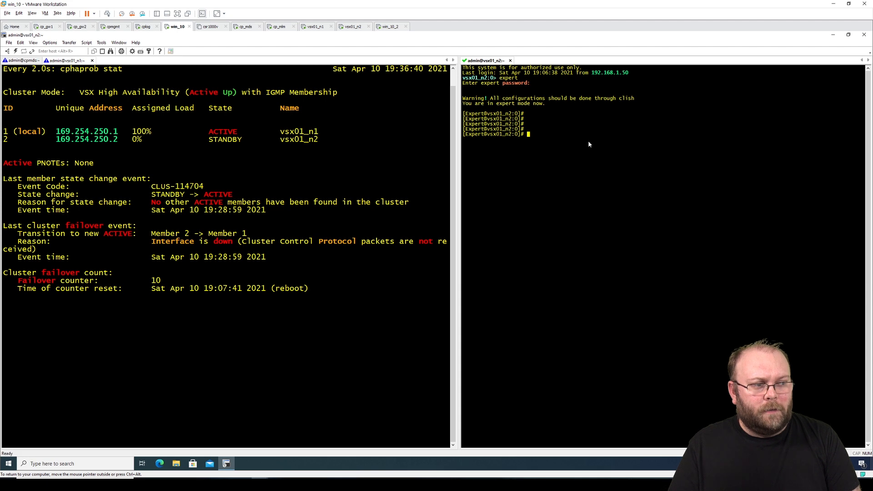
pyautogui.write('cpconfig')
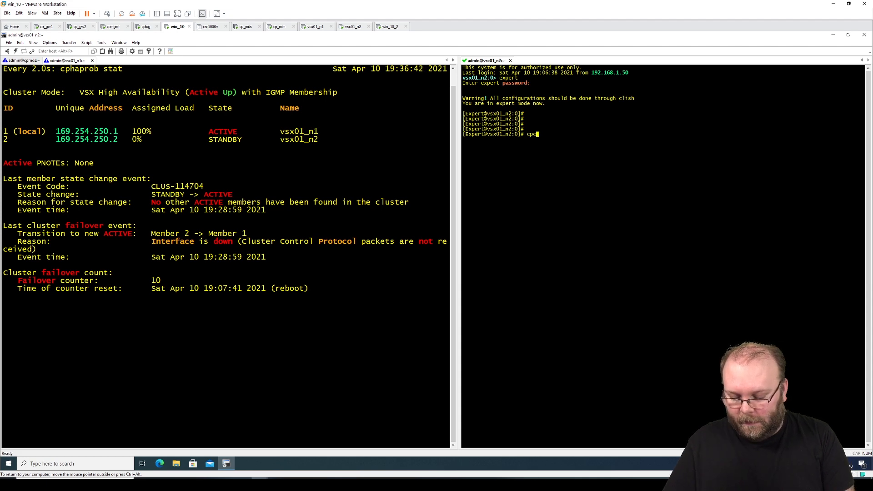
pyautogui.press('Return')
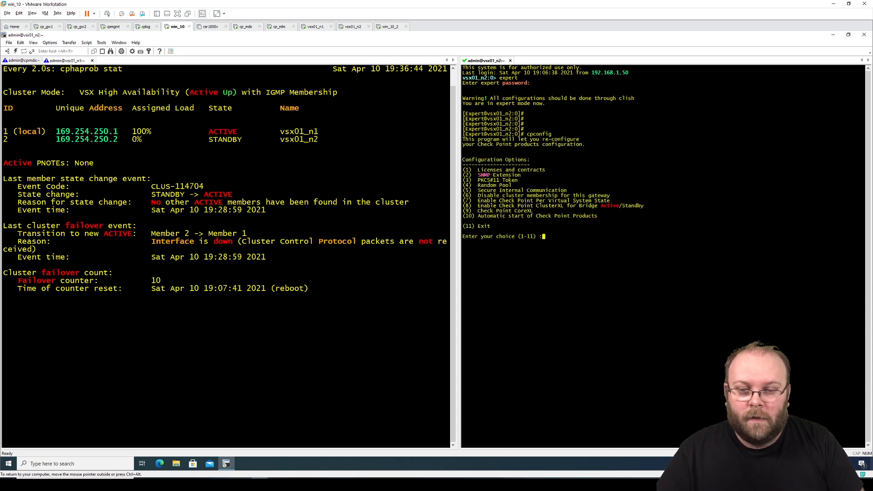
pyautogui.moveTo(614, 201); pyautogui.dragTo(462, 202)
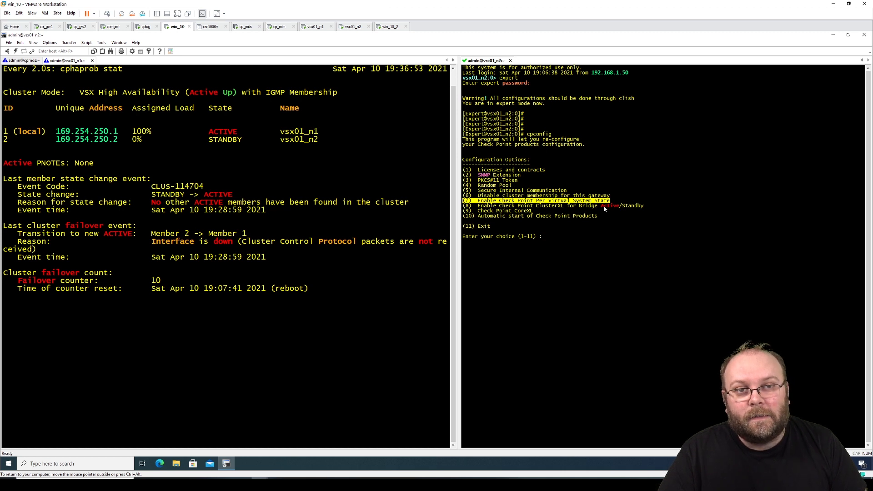
pyautogui.click(592, 234)
pyautogui.write('7')
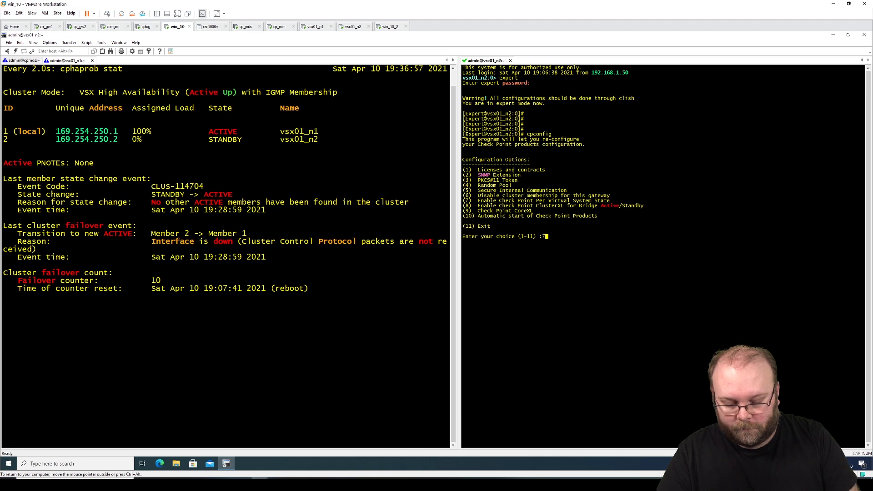
pyautogui.press('Return')
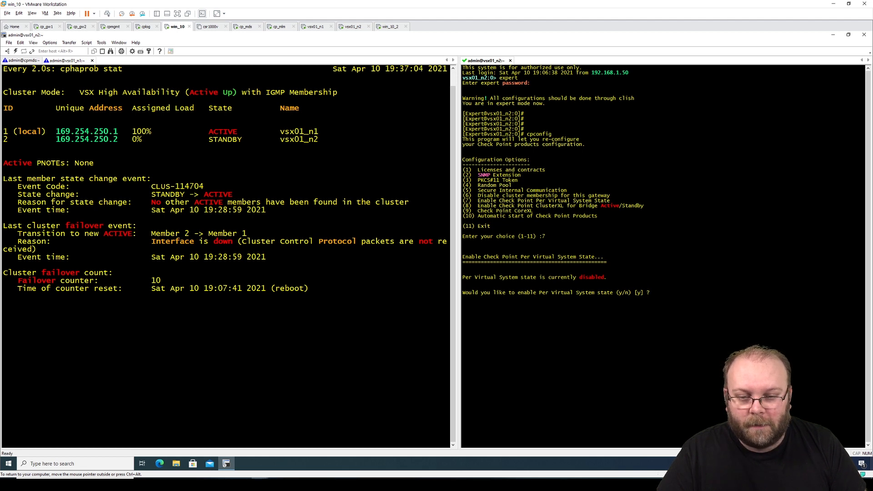
pyautogui.write('y')
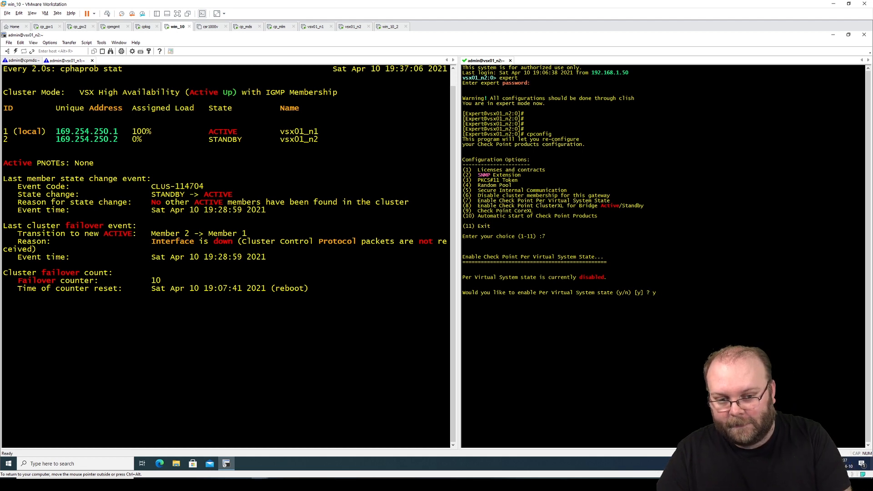
pyautogui.press('Return')
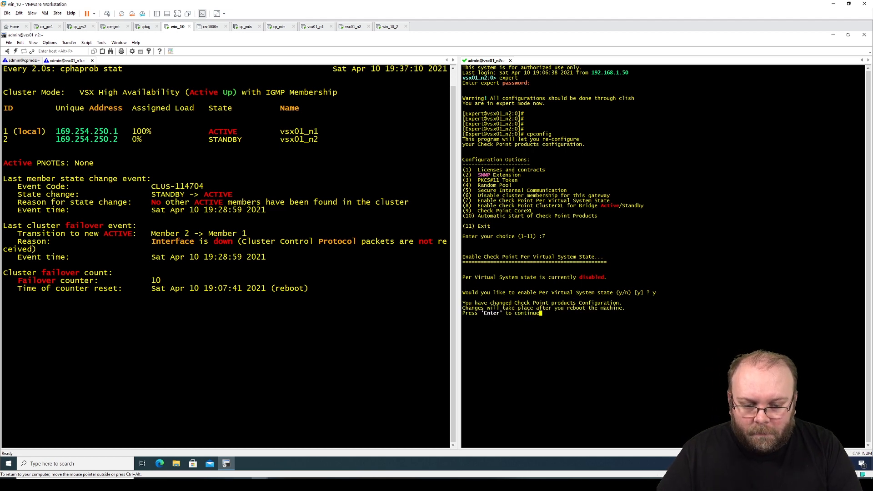
pyautogui.press('Return')
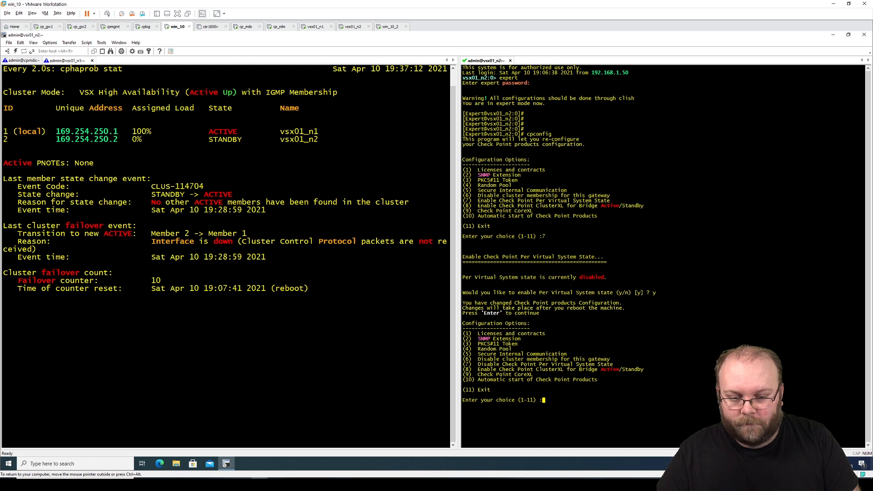
pyautogui.write('11')
pyautogui.press('Return')
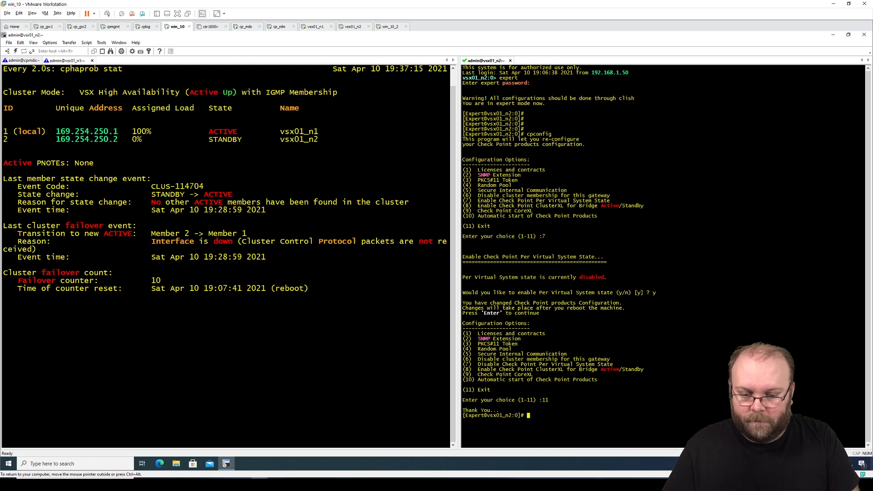
# - Run 'reboot' on vsx01_n2 and answer y to the confirmation
pyautogui.write('reboot')
pyautogui.press('Return')
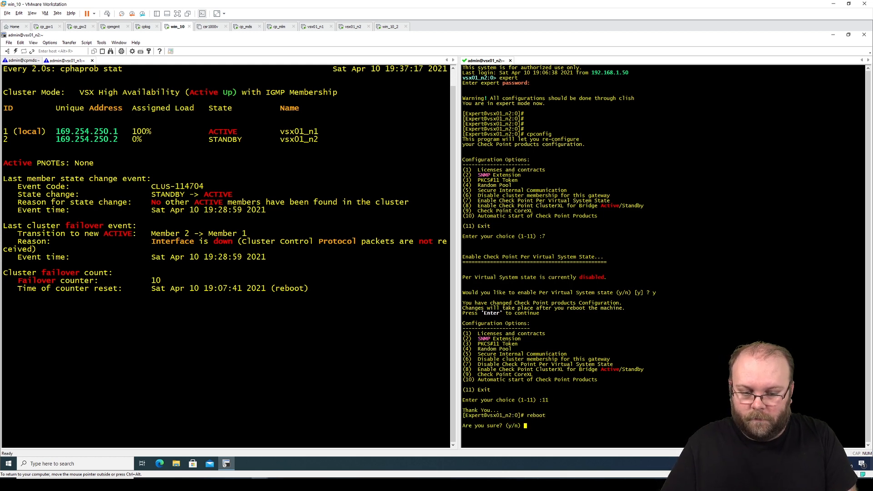
pyautogui.write('y')
pyautogui.press('Return')
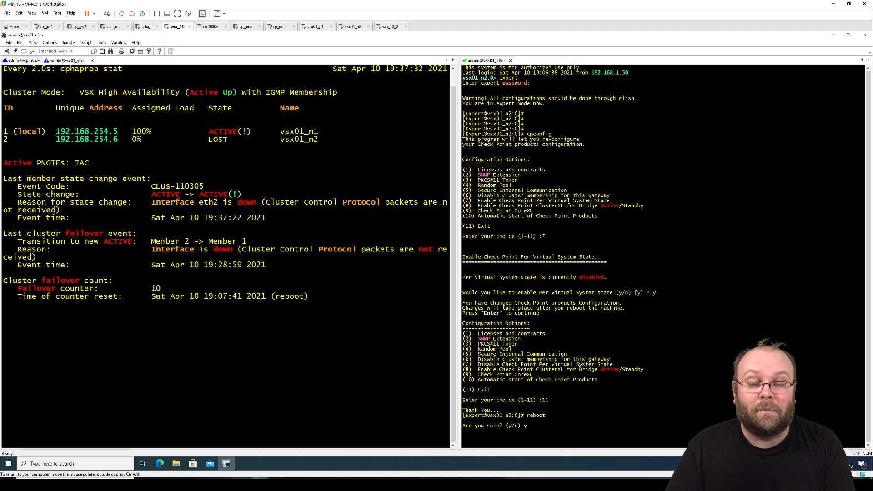
# - Confirm the vsx01_n2 reboot and watch vsx01_n1's status until n2 shows DOWN
pyautogui.press('Return')
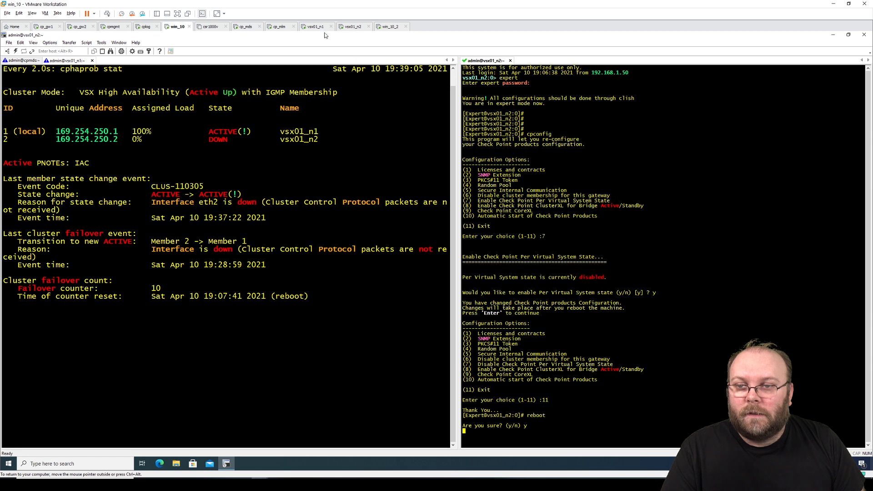
# - Check vsx01_n2 is booting and win_10_2's ping still replies, then disconnect the stale vsx01_n2 session
pyautogui.click(354, 26)
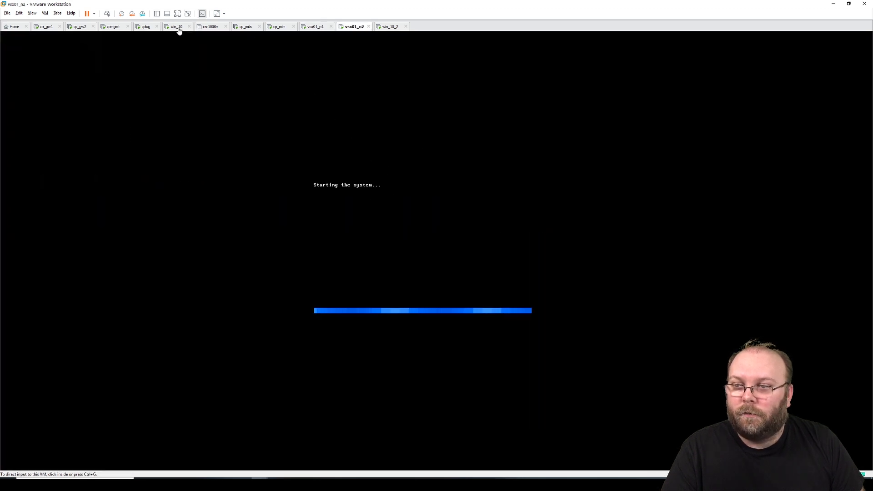
pyautogui.click(390, 27)
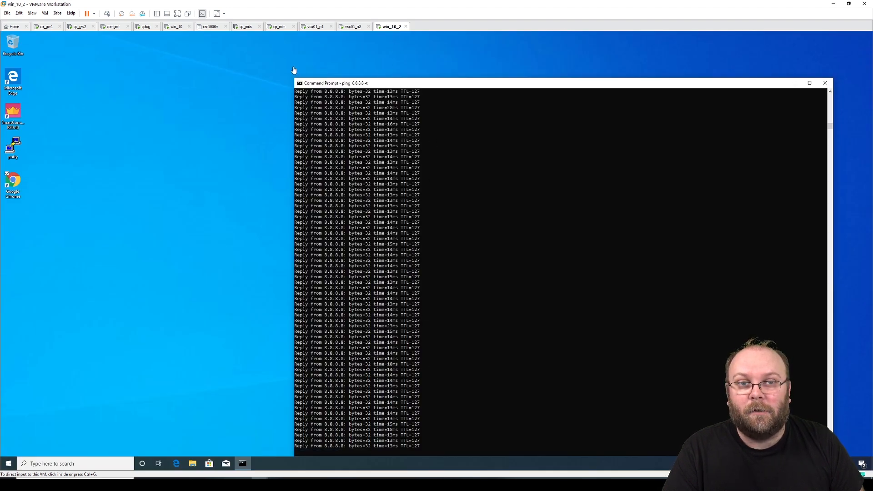
pyautogui.click(177, 28)
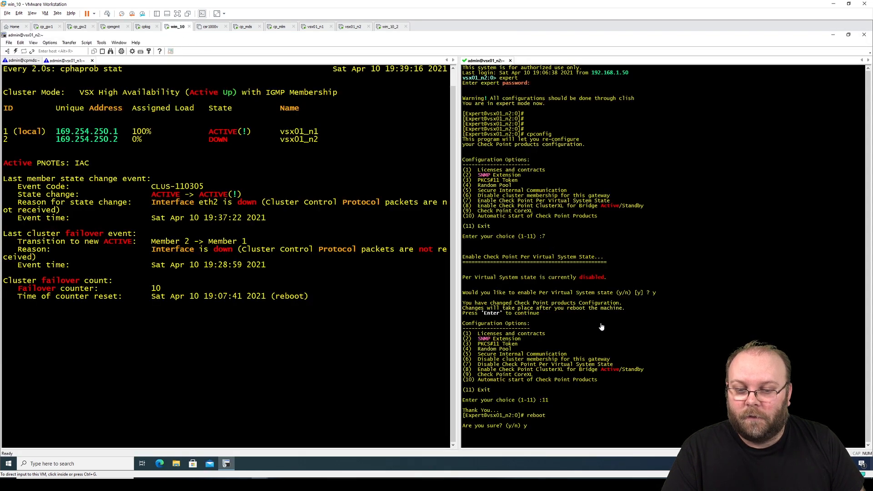
pyautogui.rightClick(485, 62)
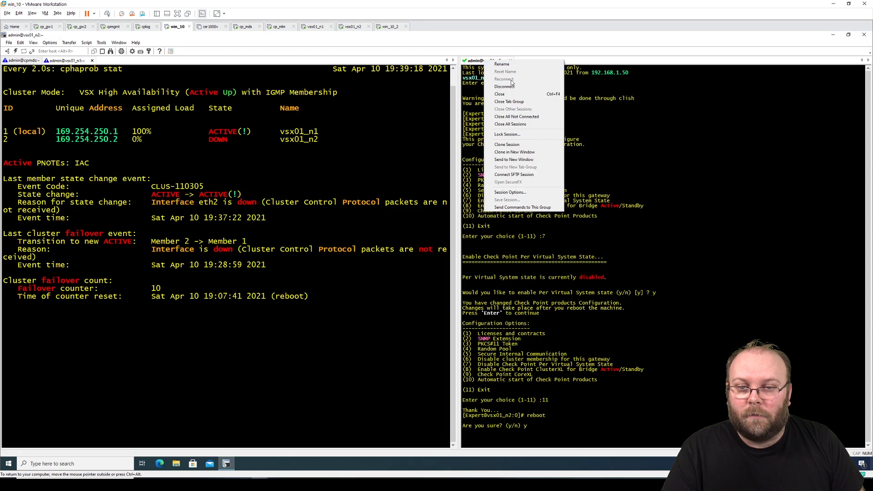
pyautogui.click(513, 87)
pyautogui.click(453, 262)
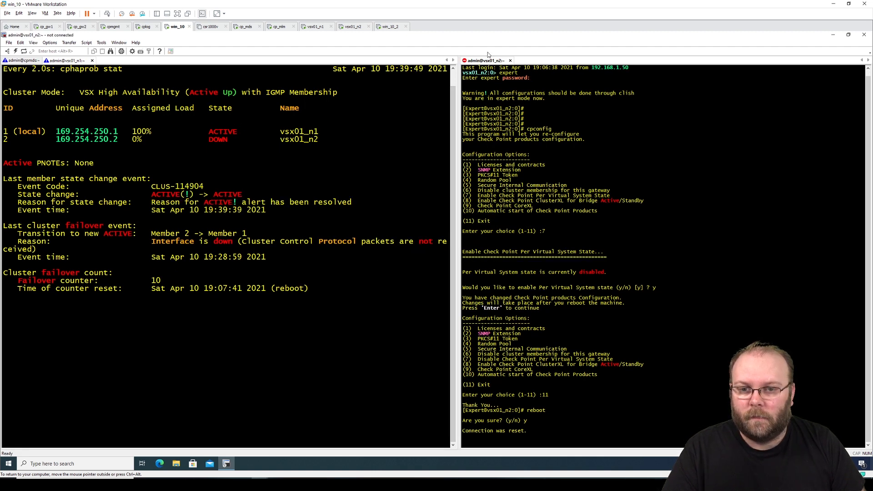
# - Wake the vsx01_n1 console to its login prompt, then reconnect the vsx01_n2 SecureCRT session
pyautogui.click(315, 28)
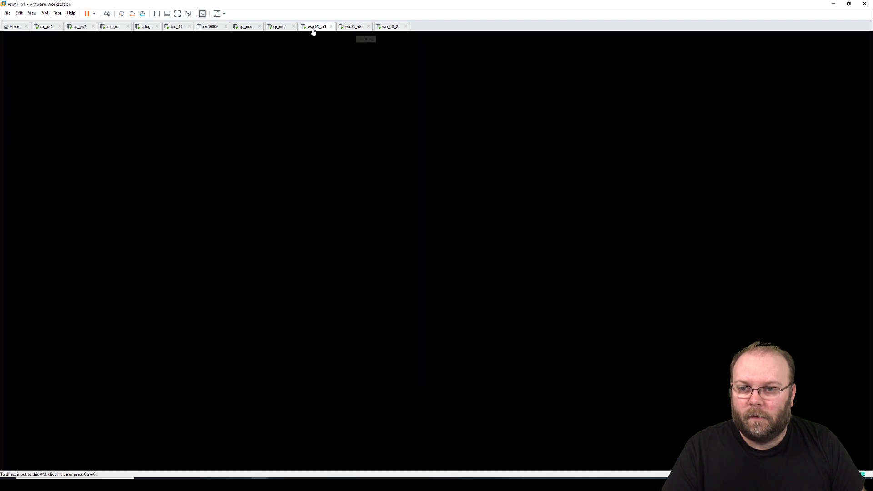
pyautogui.click(396, 207)
pyautogui.press('space')
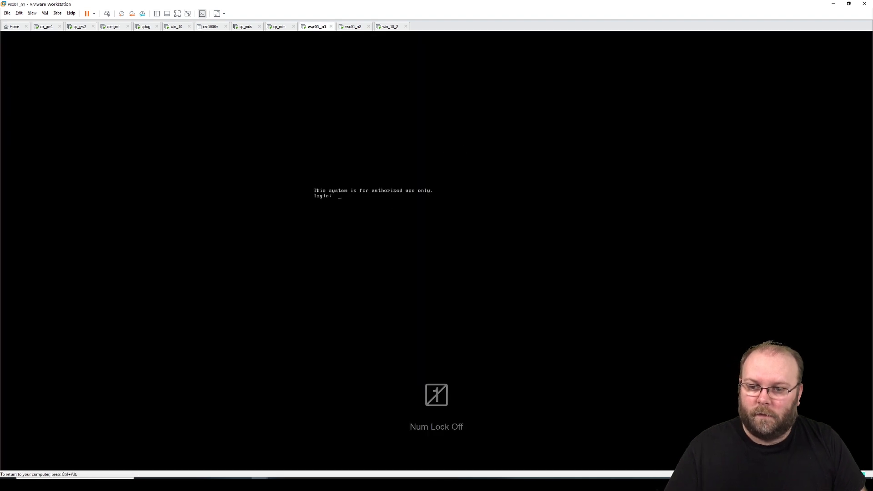
pyautogui.hotkey('ctrl', 'alt')
pyautogui.click(177, 27)
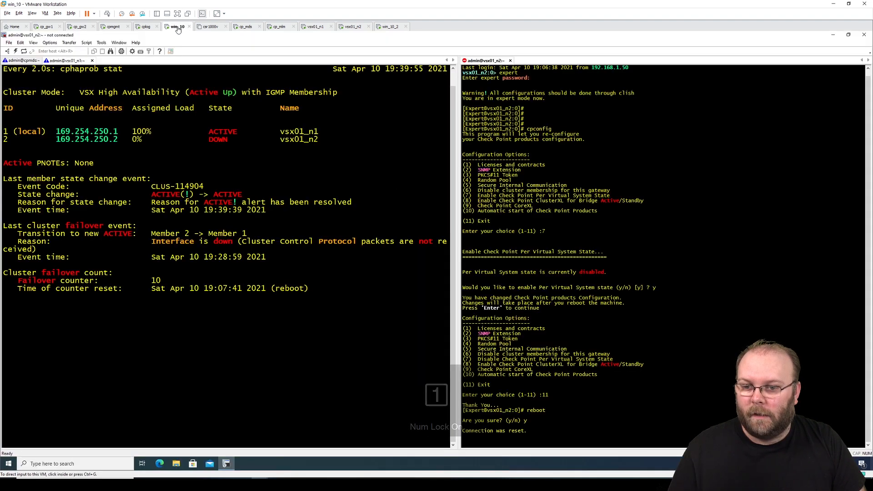
pyautogui.rightClick(483, 60)
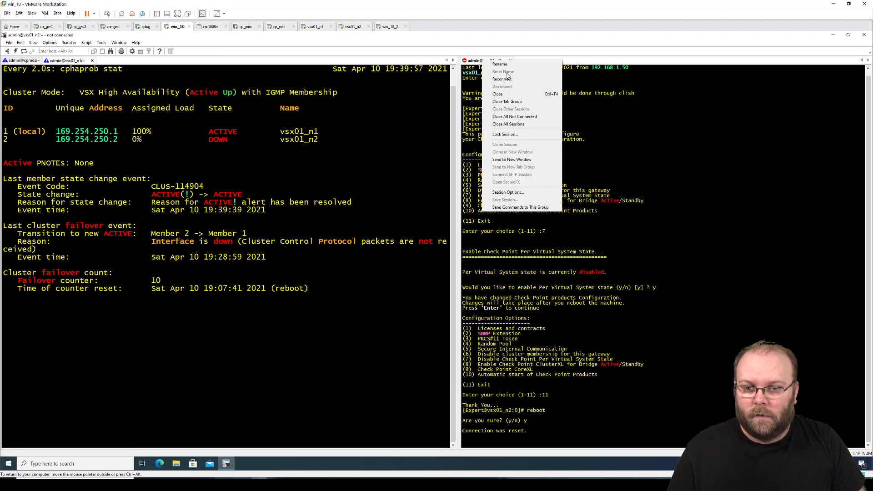
pyautogui.click(507, 77)
# - Log into vsx01_n2 as admin with the account password, enter expert mode, and type 'cphaprob stat'
pyautogui.write('admin')
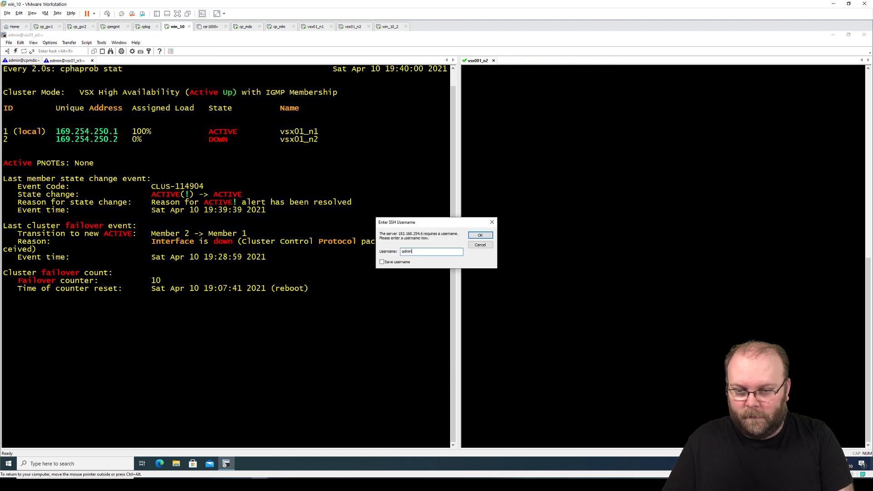
pyautogui.press('Return')
pyautogui.write('••')
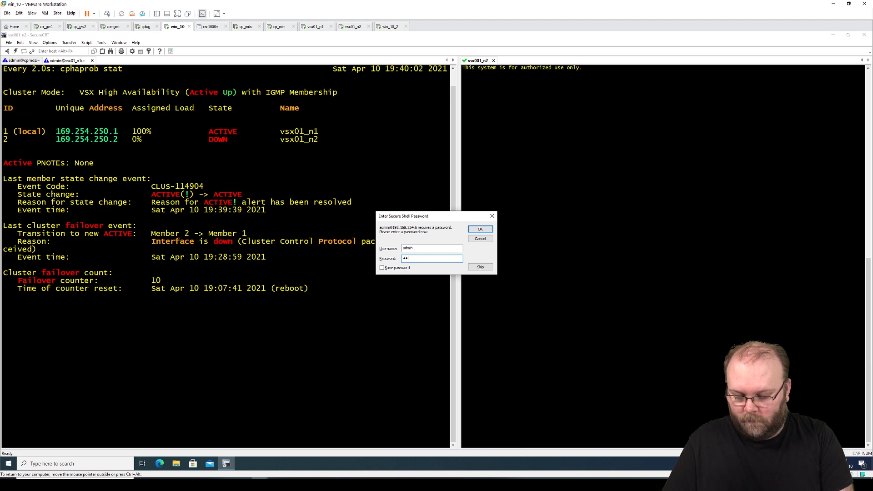
pyautogui.write('••••••')
pyautogui.press('Return')
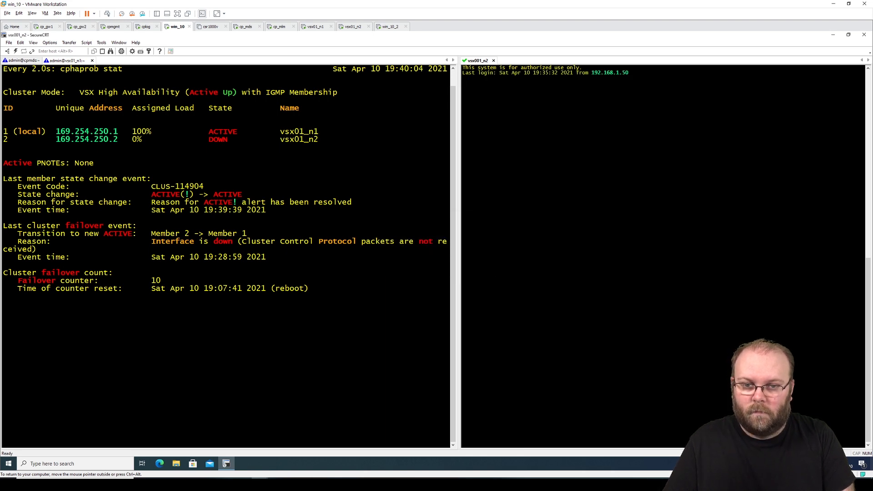
pyautogui.press('Return')
pyautogui.press('Return')
pyautogui.press('Return')
pyautogui.press('Return')
pyautogui.write('expert')
pyautogui.press('Return')
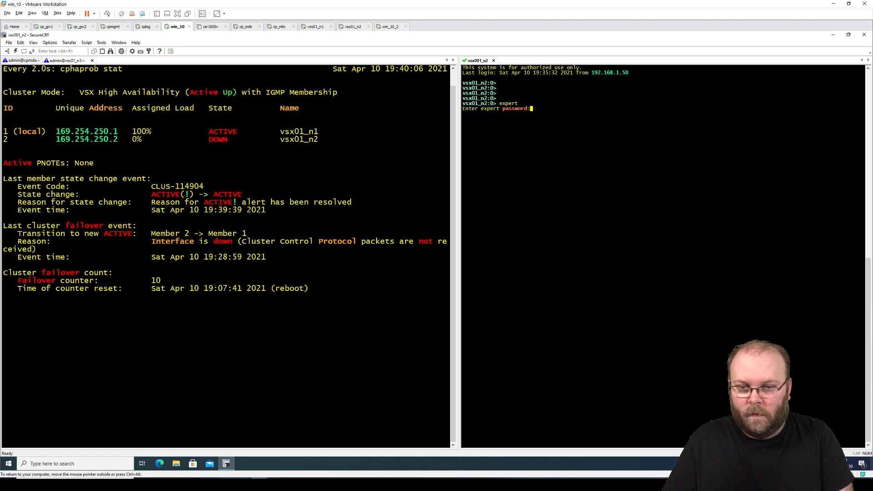
pyautogui.press('Return')
pyautogui.press('Return')
pyautogui.press('Return')
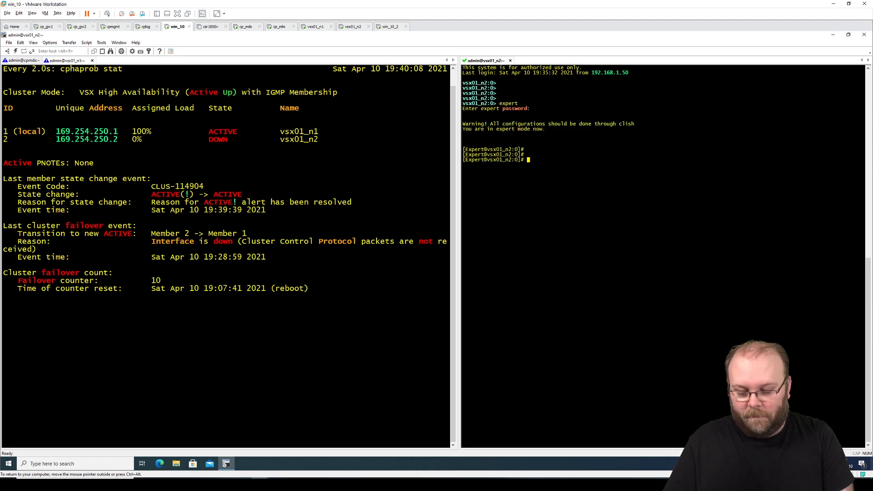
pyautogui.write('cphaprob stat')
pyautogui.press('Return')
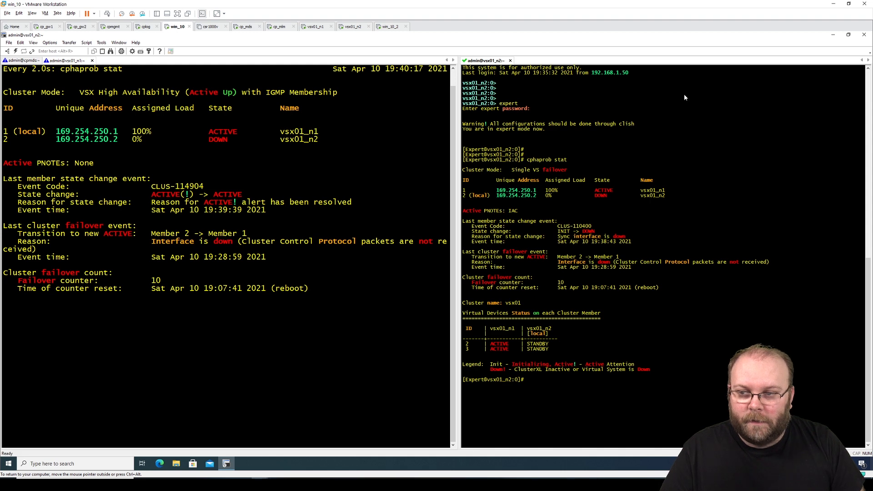
# - Highlight the Single VS failover mode line and the virtual devices status table
pyautogui.moveTo(566, 169); pyautogui.dragTo(464, 170)
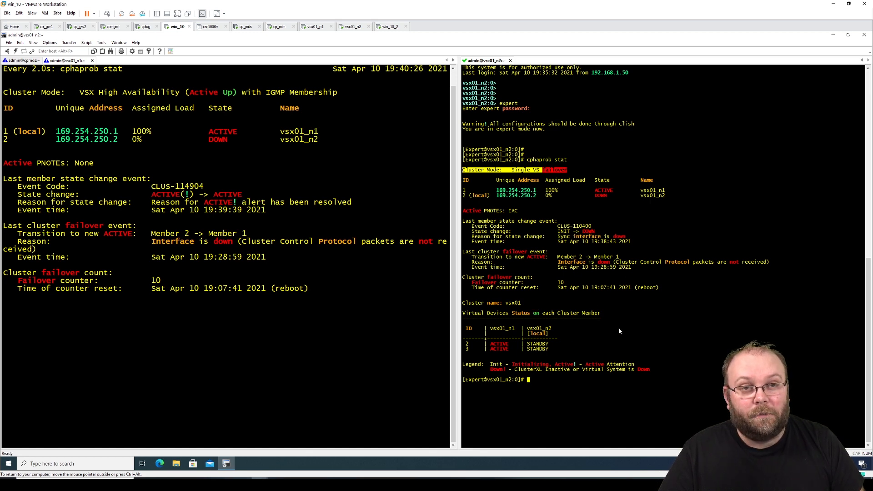
pyautogui.click(592, 350)
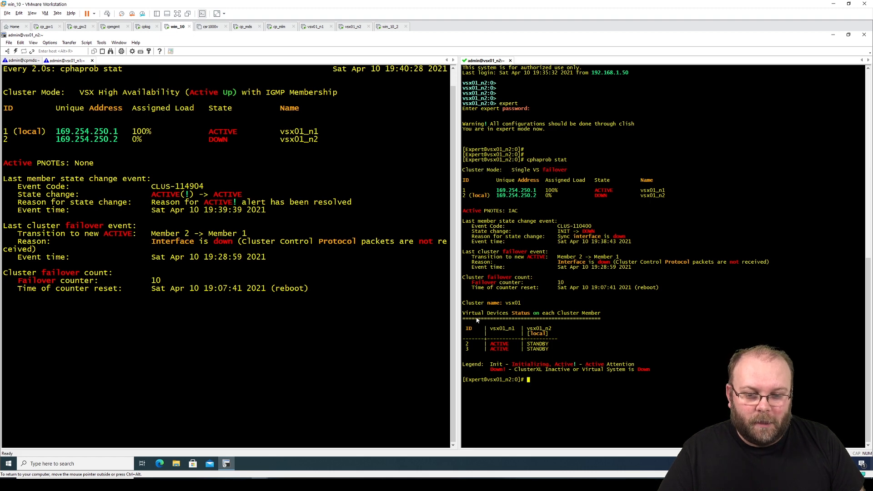
pyautogui.moveTo(463, 313); pyautogui.dragTo(580, 356)
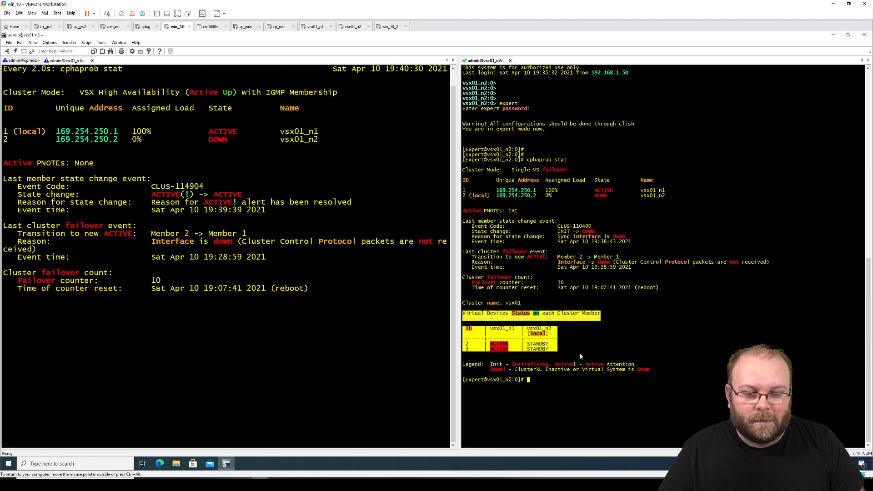
pyautogui.click(587, 354)
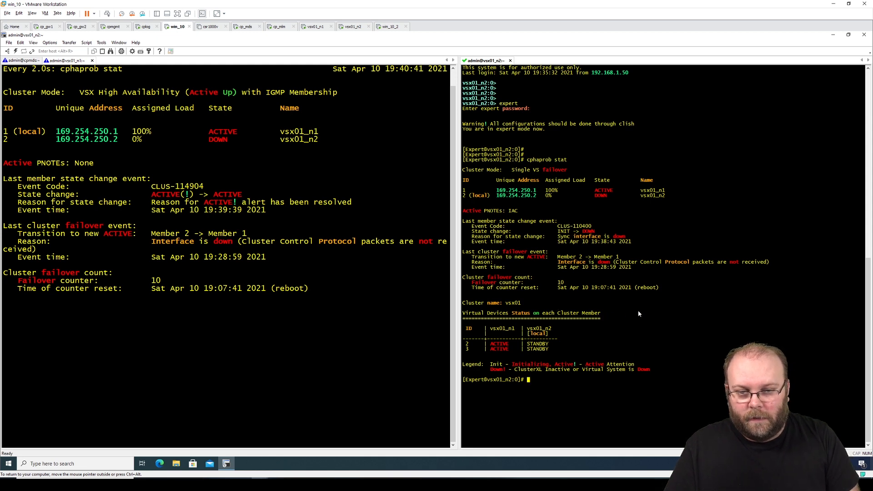
# - Run 'watch cphaprob stat' on vsx01_n2, then stop vsx01_n1's status watch with Ctrl+C
pyautogui.write('cphaprob sta')
pyautogui.press('Left')
pyautogui.press('Left')
pyautogui.press('Left')
pyautogui.press('Left')
pyautogui.press('Left')
pyautogui.press('Left')
pyautogui.press('Left')
pyautogui.press('Left')
pyautogui.press('Left')
pyautogui.press('Left')
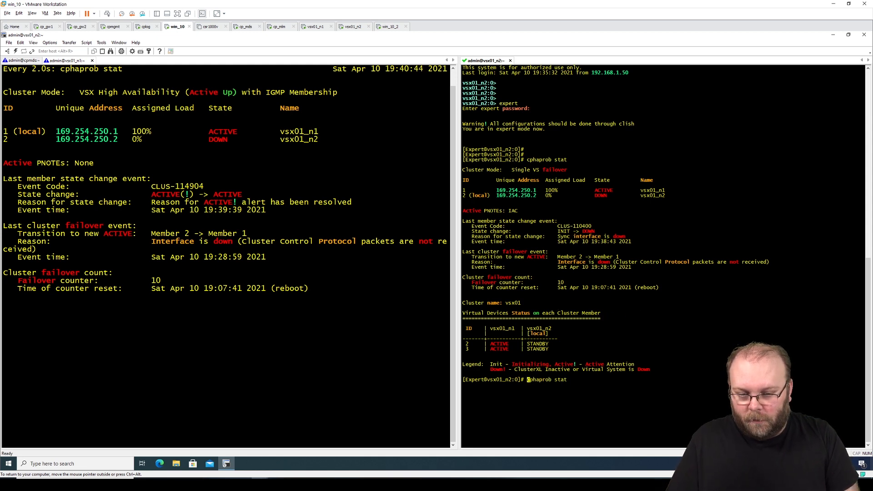
pyautogui.write('watch')
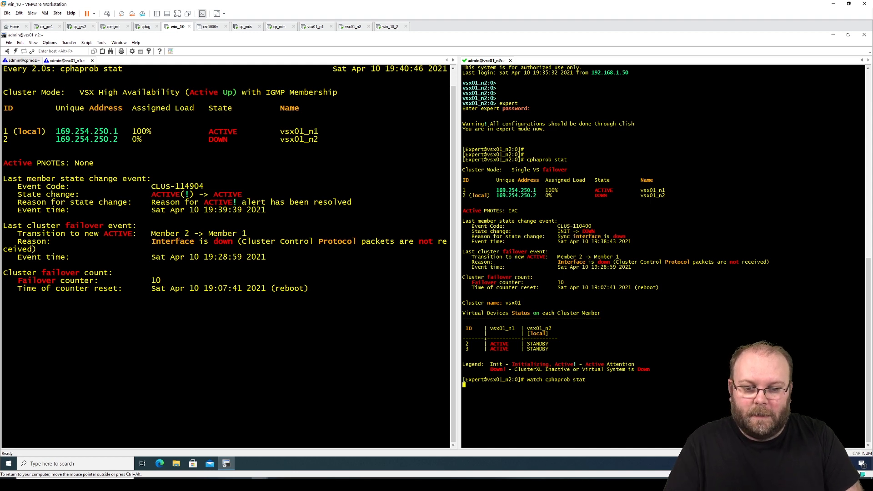
pyautogui.press('Return')
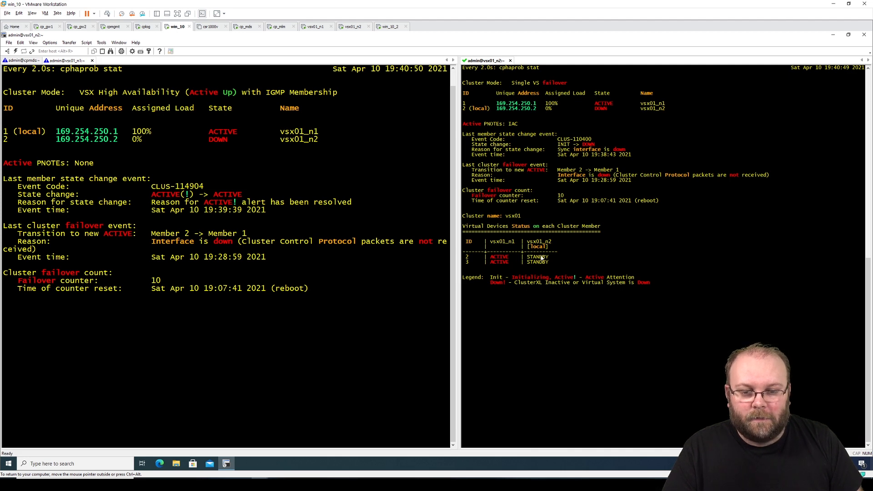
pyautogui.moveTo(463, 256); pyautogui.dragTo(555, 263)
pyautogui.click(571, 260)
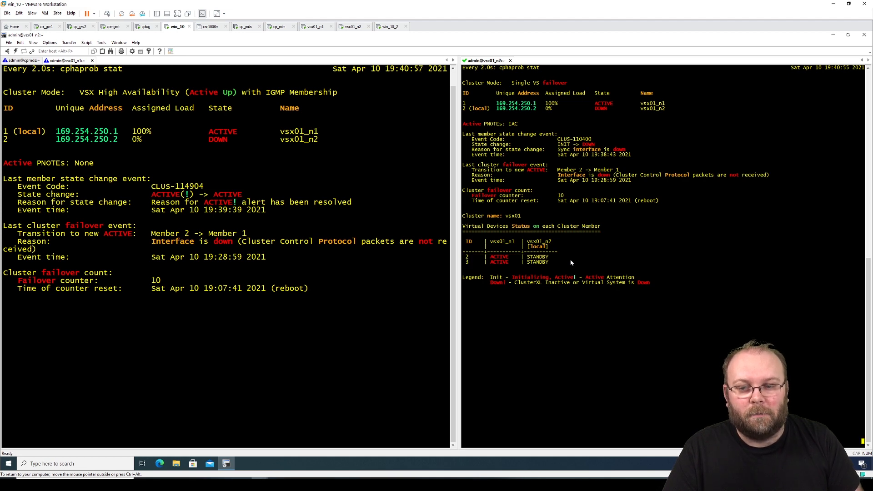
pyautogui.click(198, 146)
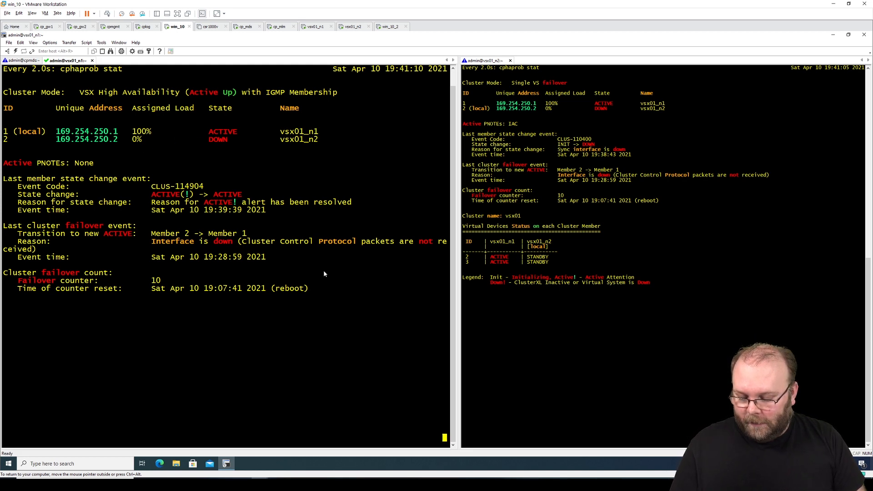
pyautogui.hotkey('ctrl', 'c')
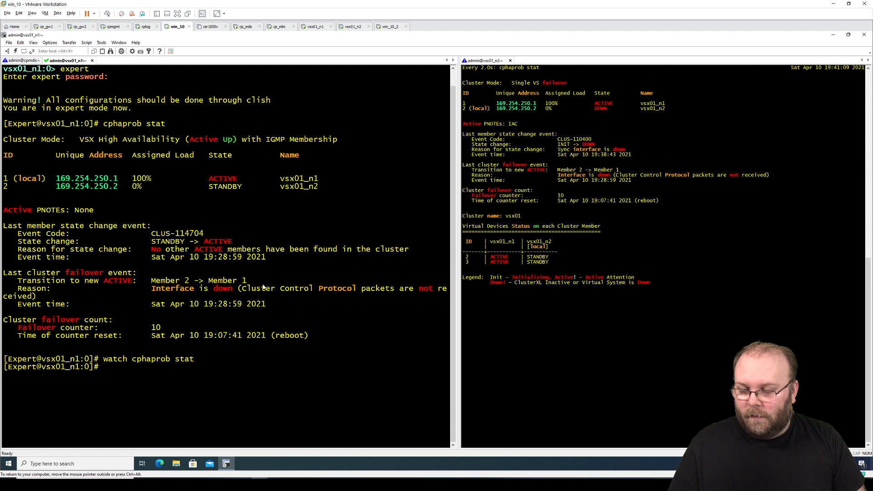
# - Clear the vsx01_n1 screen and launch cpconfig
pyautogui.write('clear')
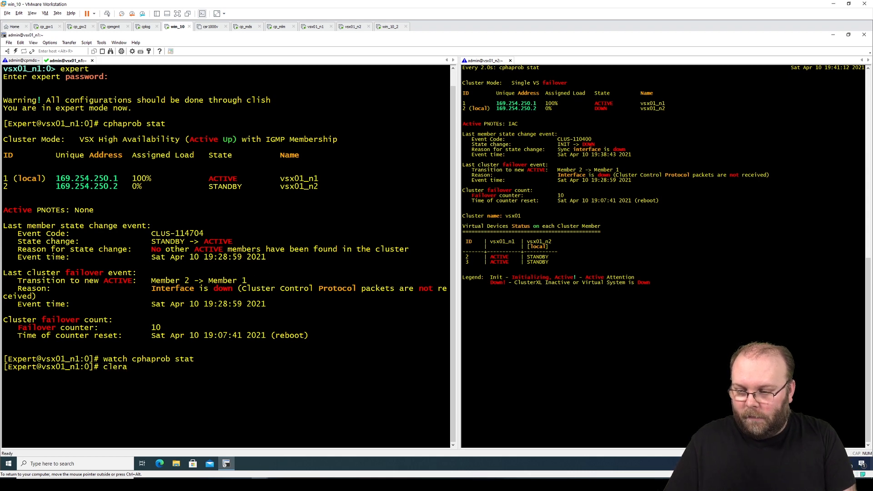
pyautogui.press('Return')
pyautogui.press('Return')
pyautogui.press('Return')
pyautogui.press('Return')
pyautogui.press('Return')
pyautogui.press('Return')
pyautogui.press('Return')
pyautogui.press('Return')
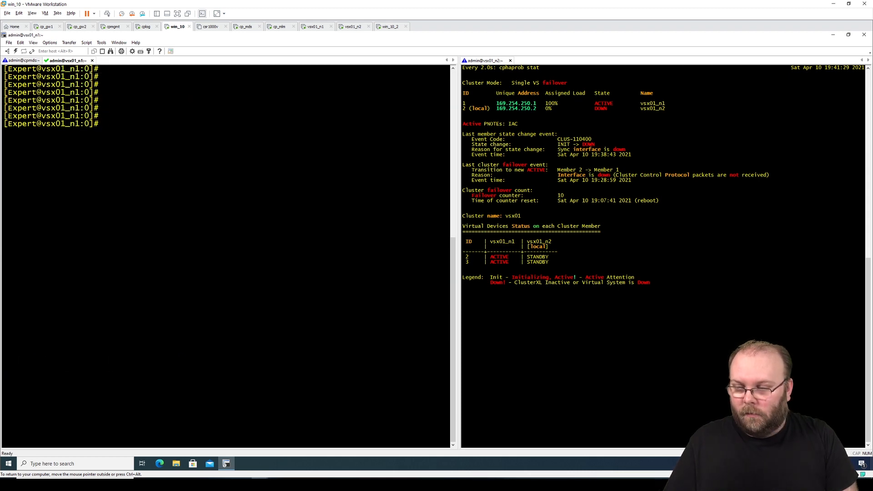
pyautogui.write('cpin')
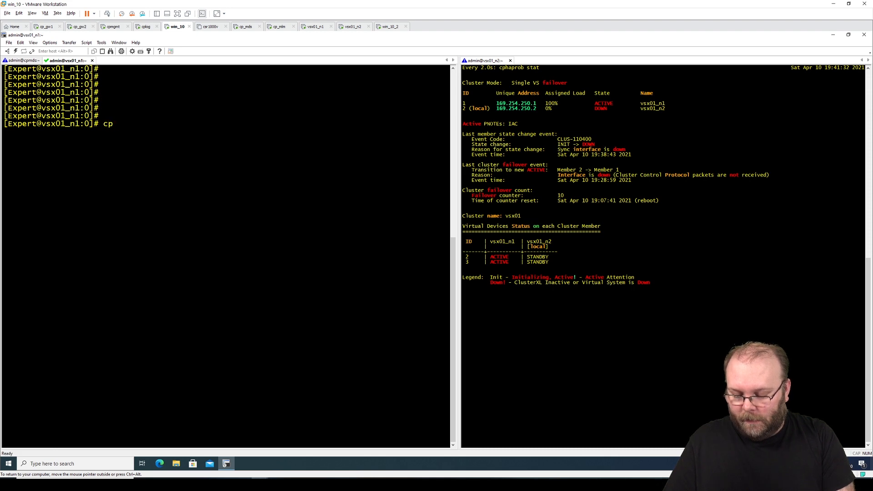
pyautogui.press('BackSpace')
pyautogui.press('BackSpace')
pyautogui.write('config')
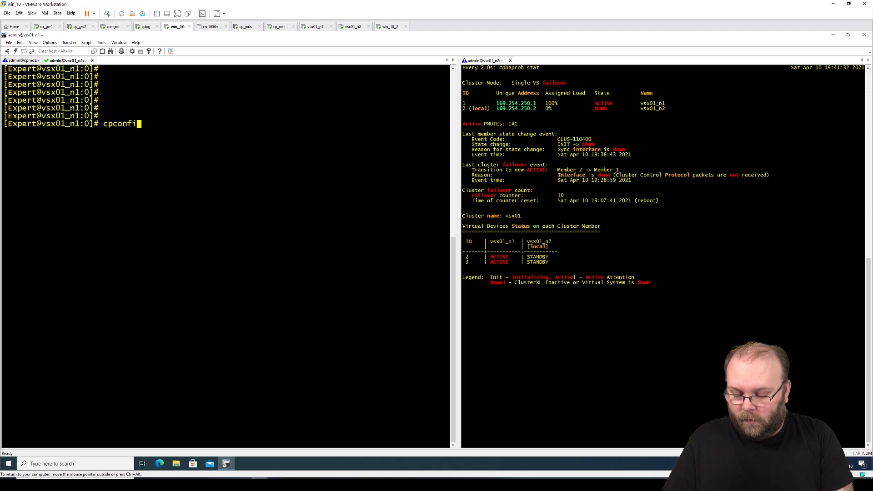
pyautogui.press('Return')
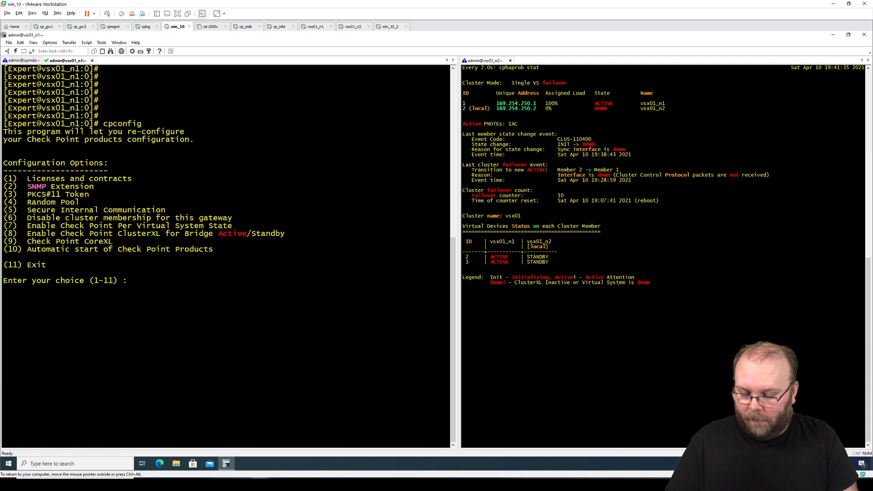
# - Enable Per Virtual System State with option 7 and y, then exit cpconfig with option 11
pyautogui.write('7')
pyautogui.press('Return')
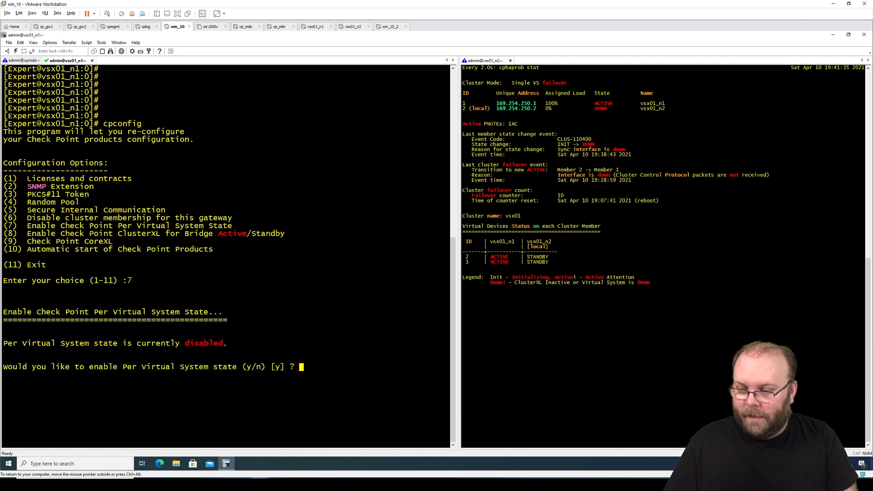
pyautogui.write('y')
pyautogui.press('Return')
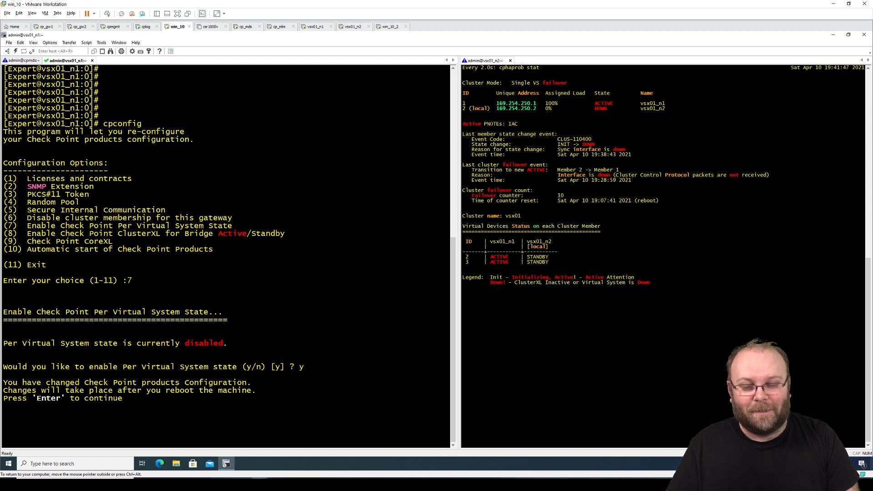
pyautogui.press('Return')
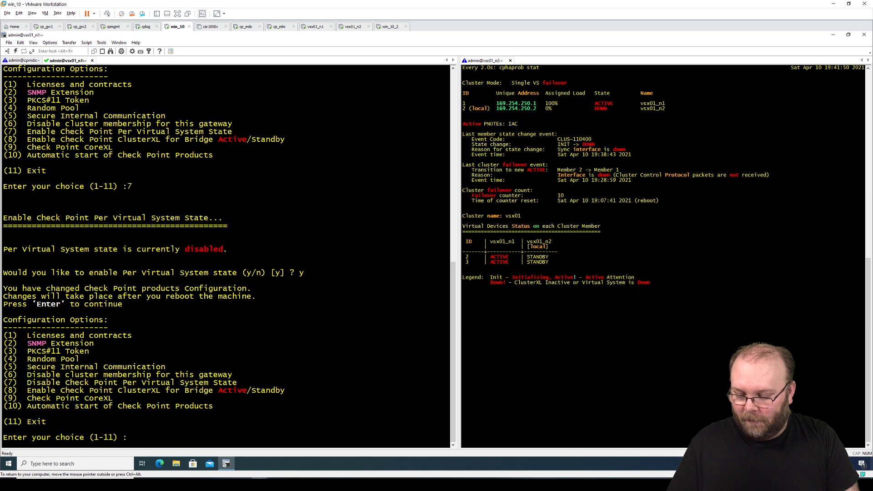
pyautogui.write('11')
pyautogui.press('Return')
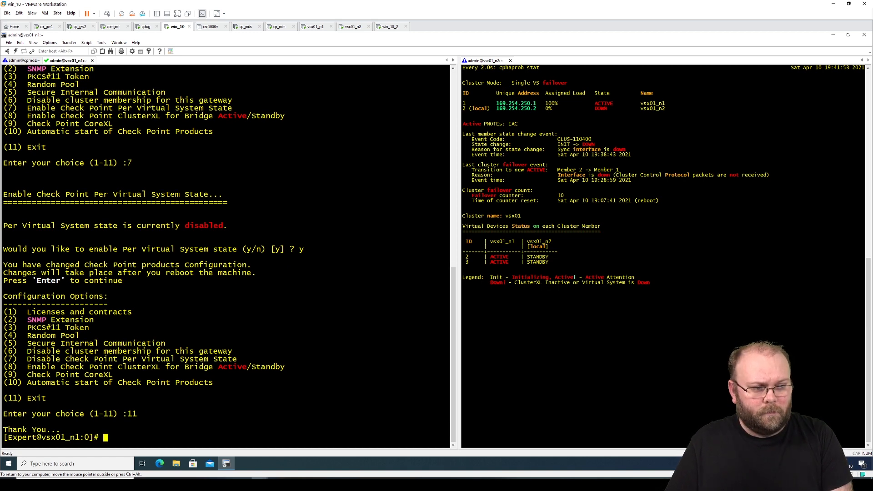
# - Run 'cpstop; cpstart' on vsx01_n1 to restart the Check Point services
pyautogui.write('cpstop')
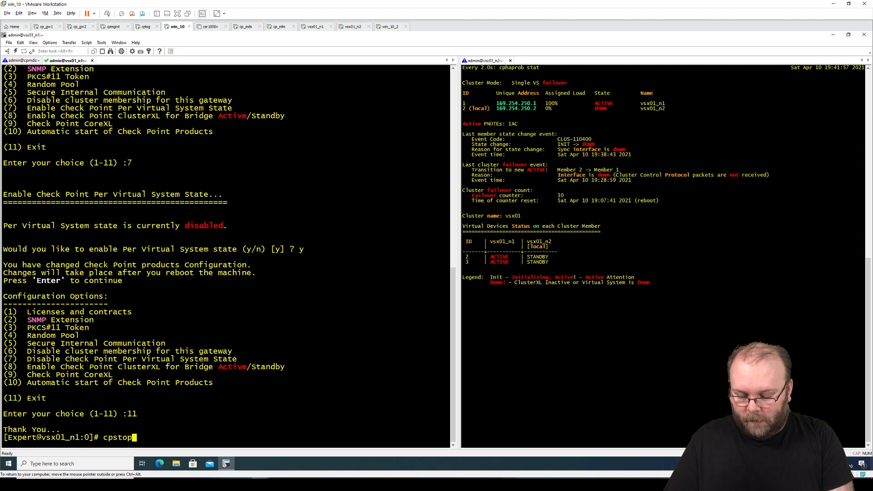
pyautogui.write(';')
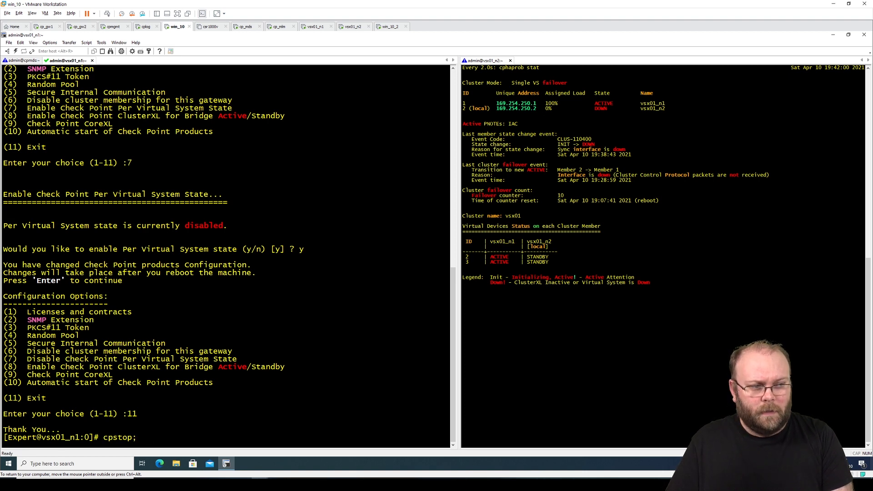
pyautogui.write(' cpstart')
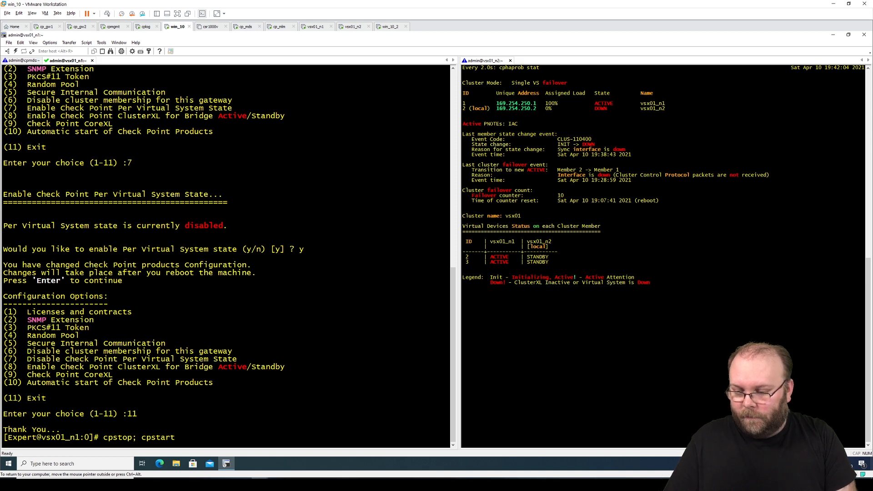
pyautogui.press('Left')
pyautogui.press('Left')
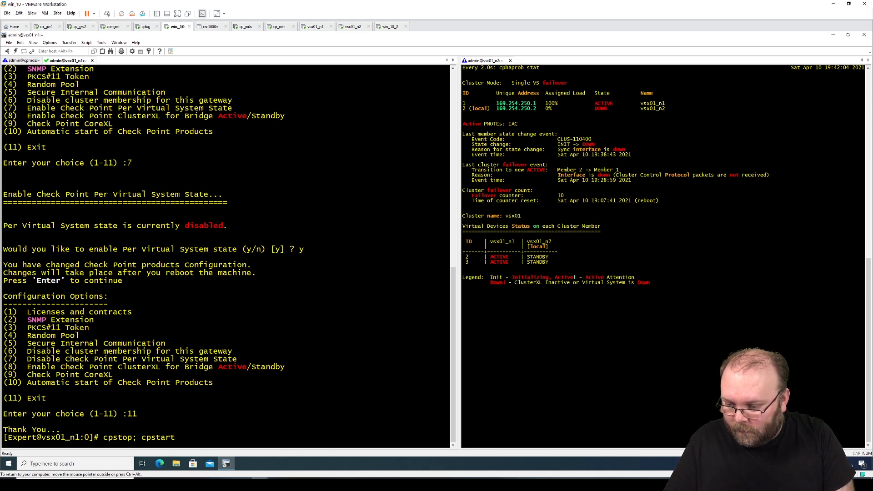
pyautogui.press('Right')
pyautogui.press('Right')
pyautogui.press('Right')
pyautogui.press('Right')
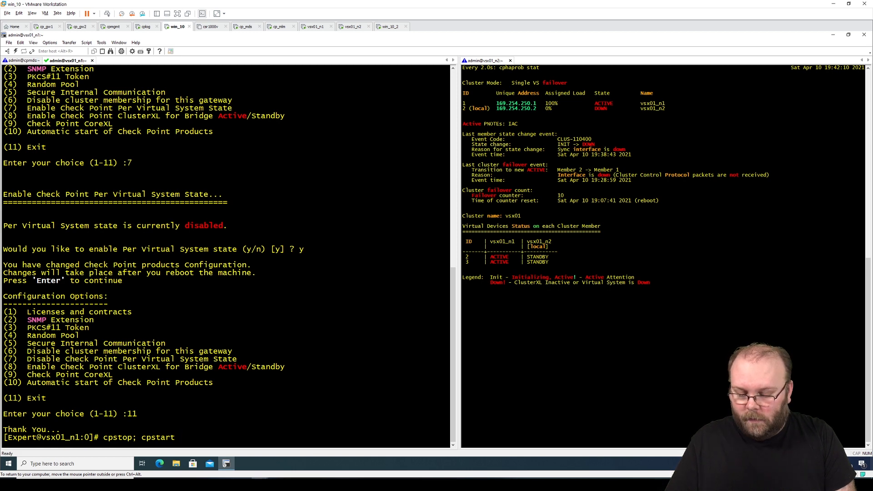
pyautogui.press('Return')
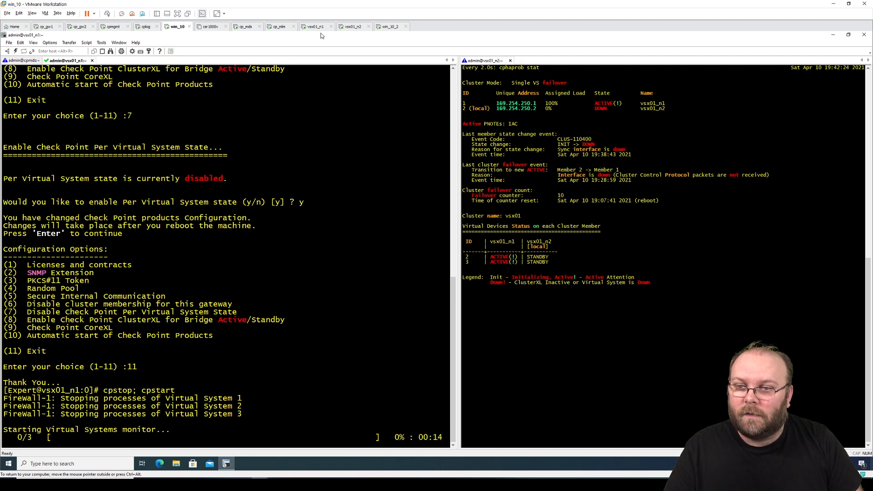
pyautogui.click(390, 27)
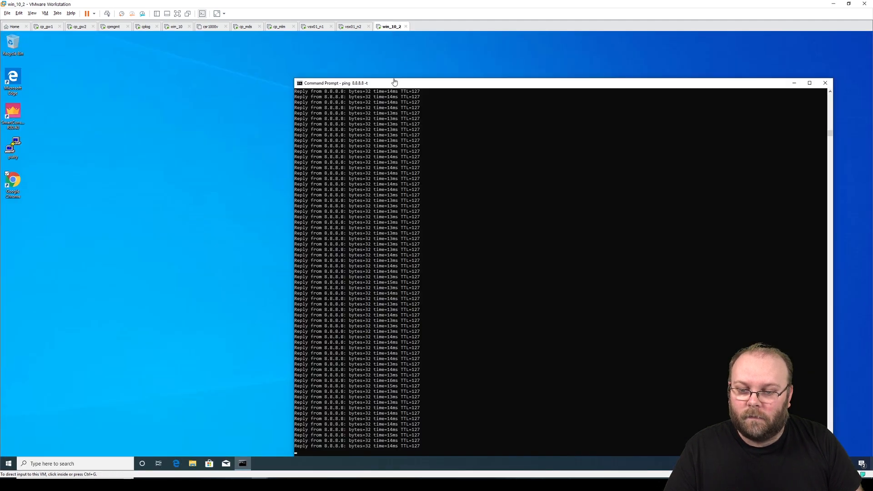
pyautogui.click(177, 26)
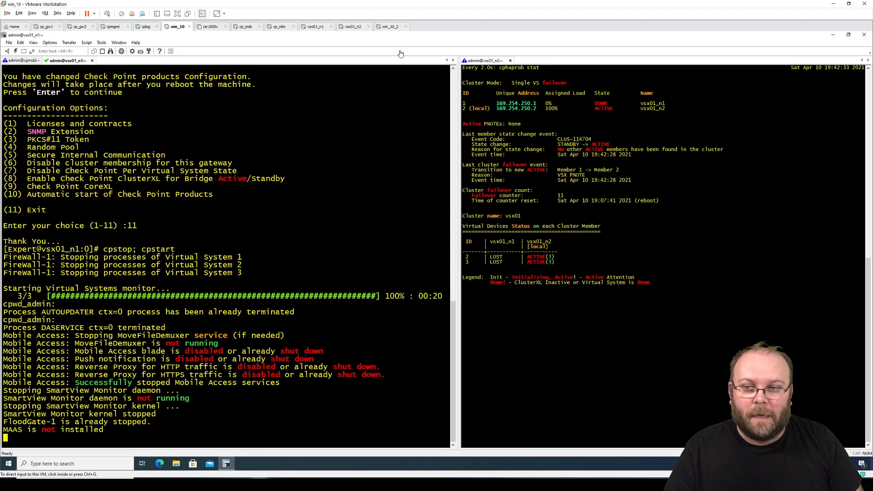
pyautogui.click(390, 26)
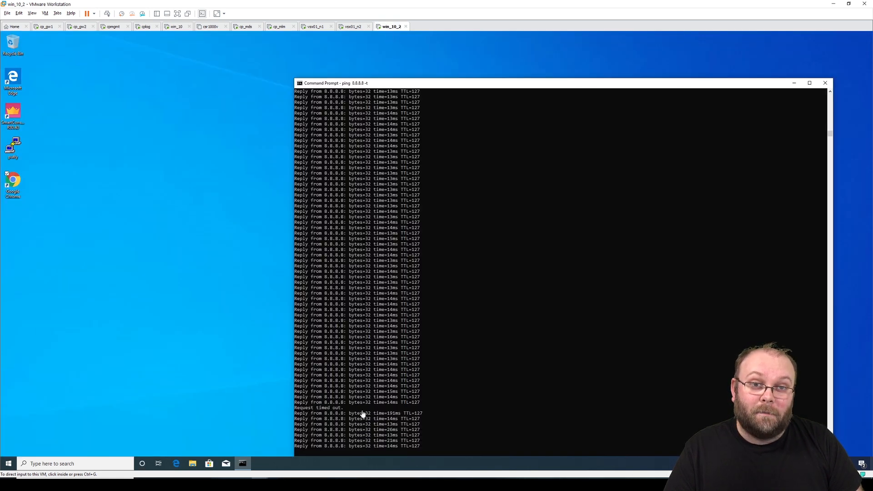
pyautogui.click(174, 27)
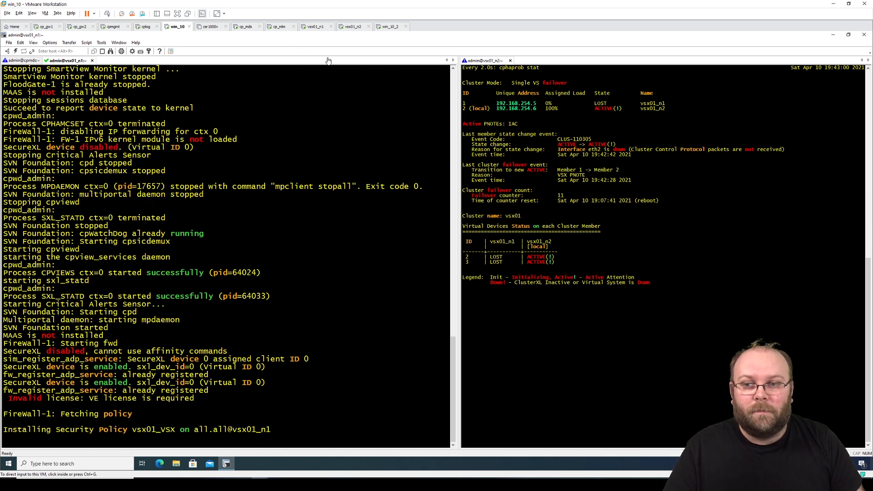
pyautogui.click(384, 27)
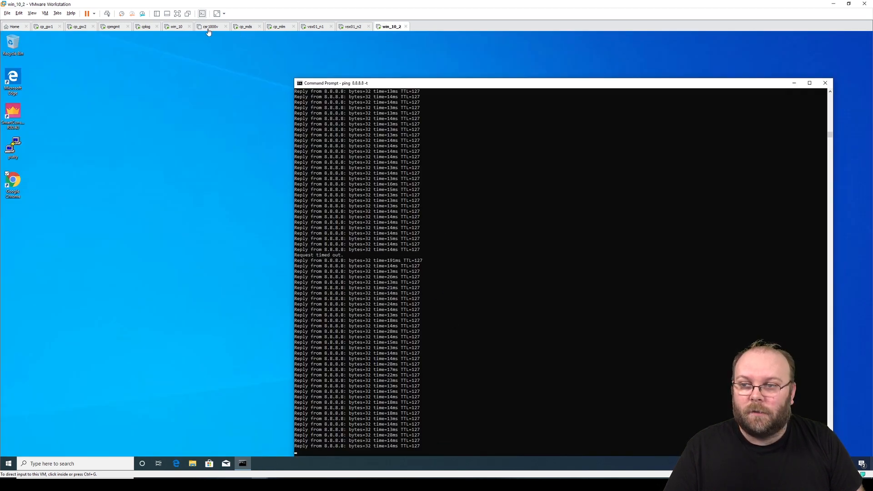
pyautogui.click(178, 27)
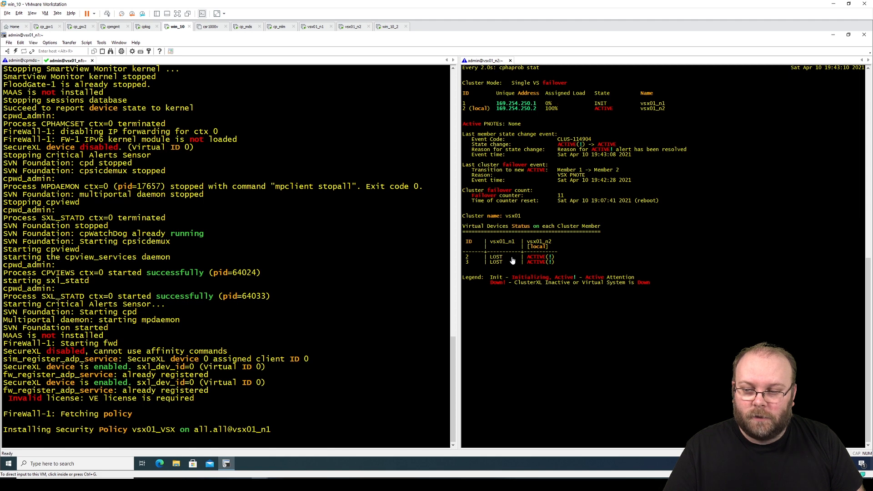
# - Open the Session Manager pane listing saved sessions beside the vsx01_n1 and vsx01_n2 terminals
pyautogui.click(404, 297)
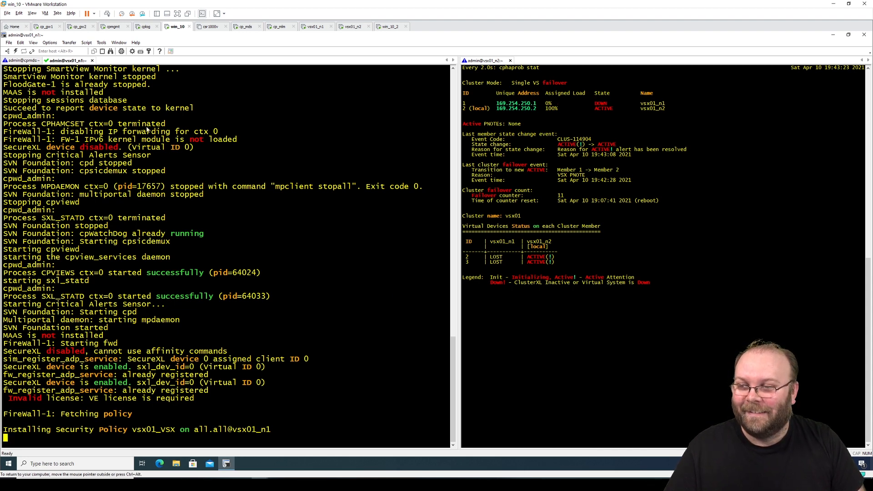
pyautogui.rightClick(72, 61)
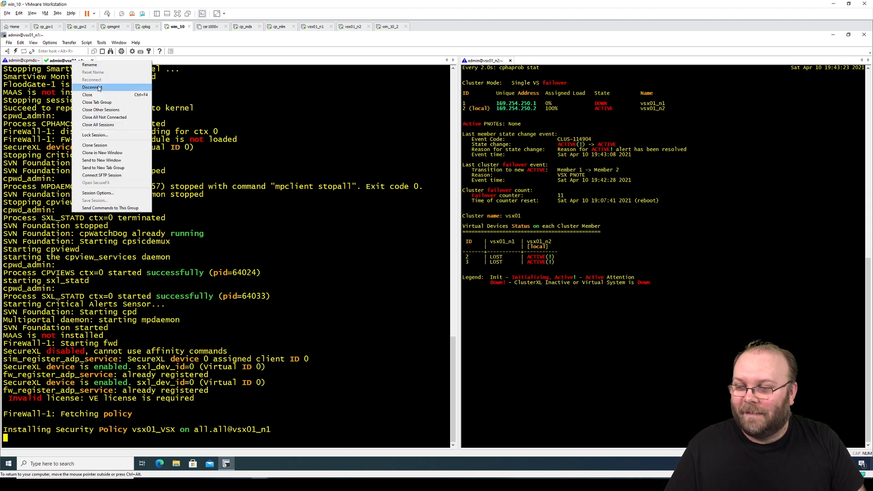
pyautogui.click(101, 118)
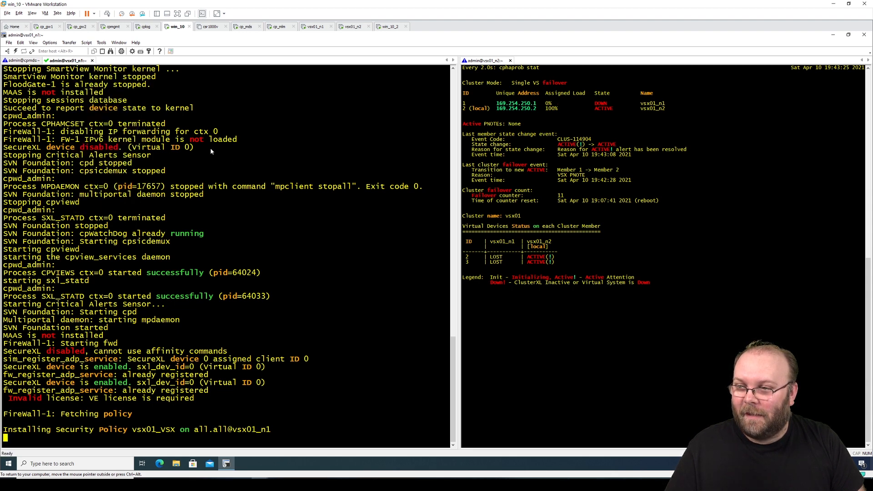
pyautogui.click(8, 50)
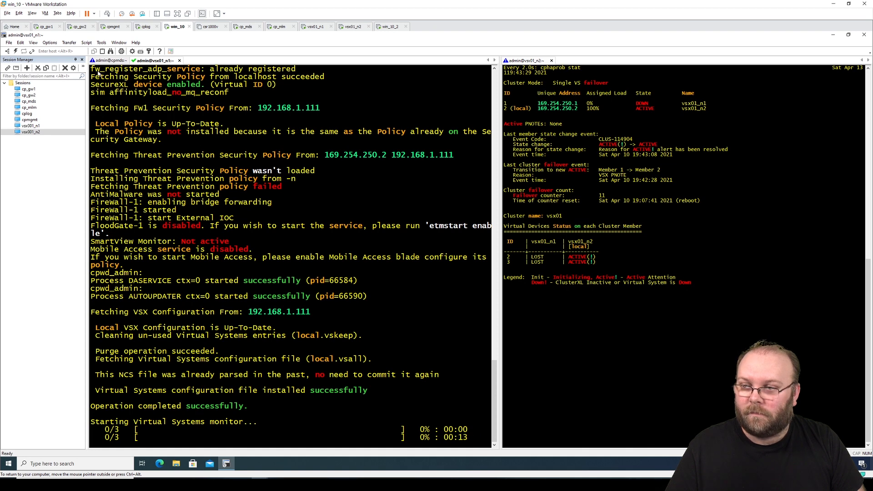
# - Hide the Session Manager pane, check win_10_2's ping, and return to the win_10 terminals
pyautogui.click(82, 59)
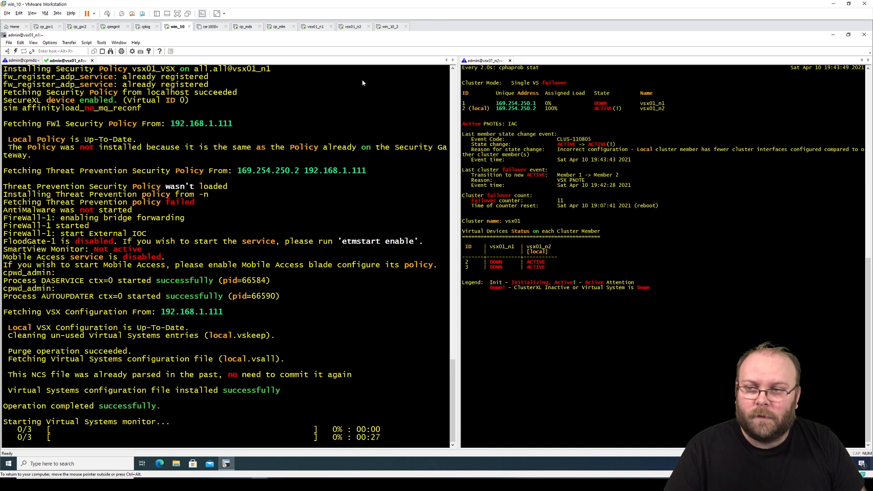
pyautogui.click(388, 27)
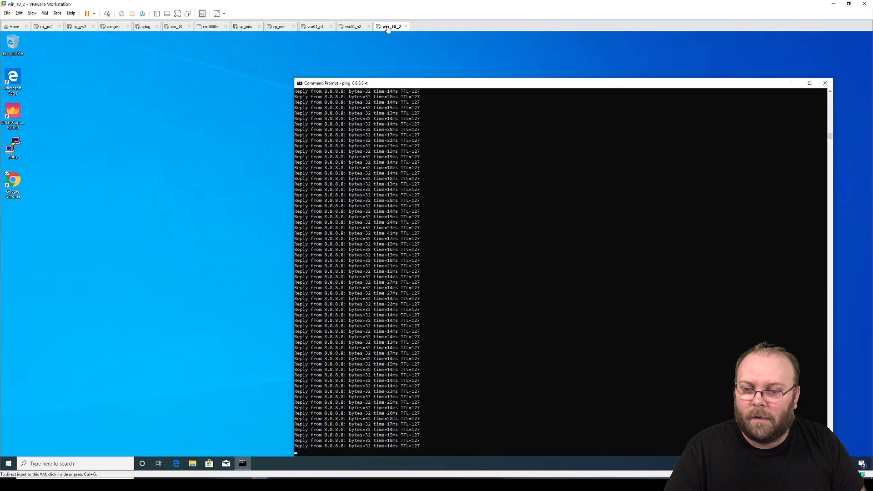
pyautogui.click(177, 27)
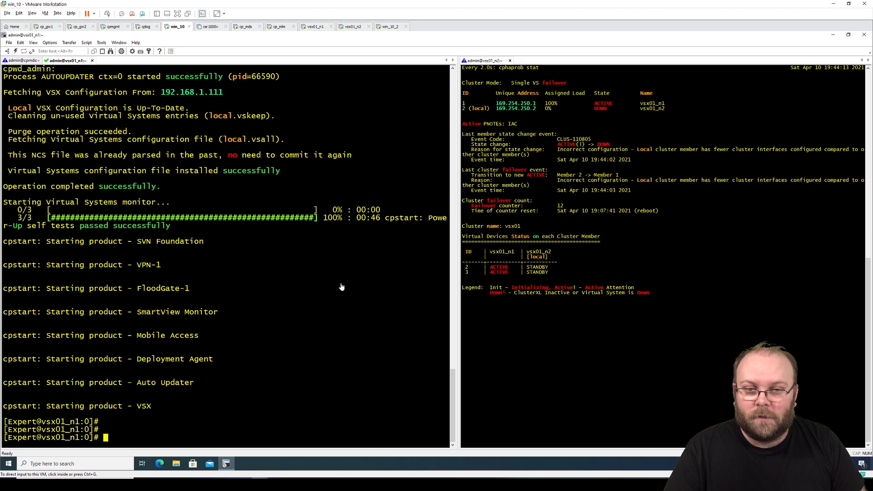
# - Run cphaprob stat on vsx01_n1 to check its cluster status
pyautogui.click(345, 357)
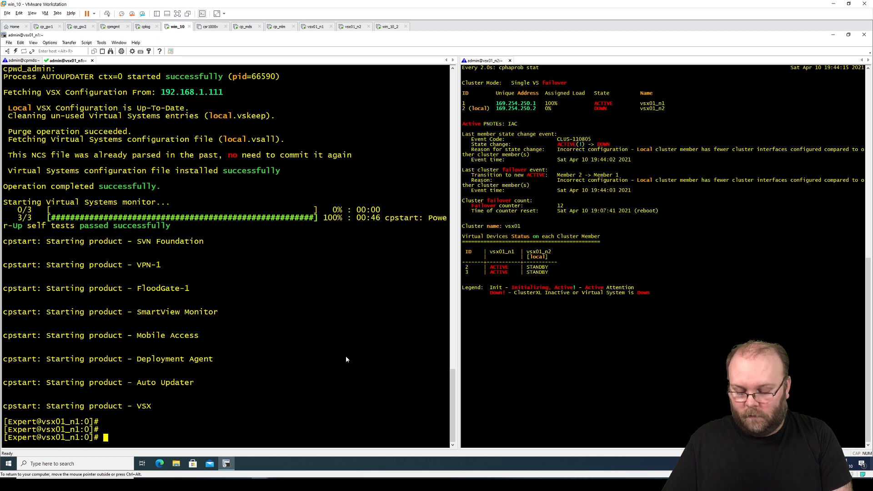
pyautogui.write('cphap')
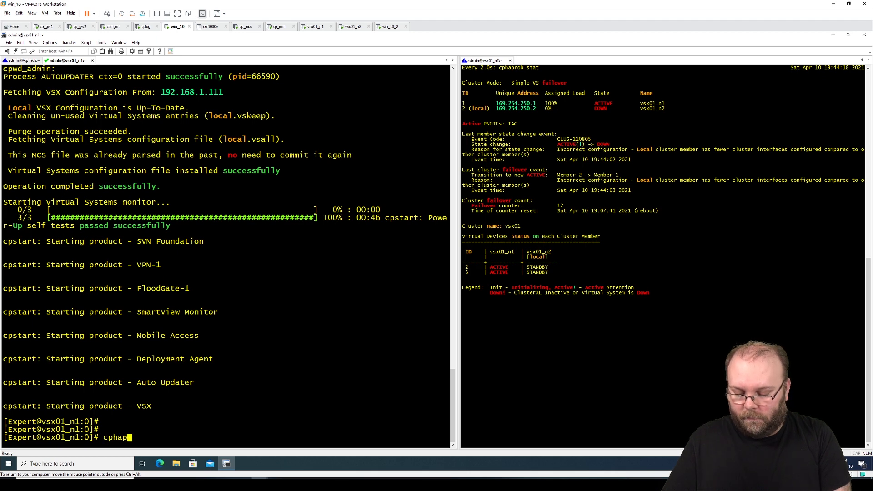
pyautogui.write('rob stat')
pyautogui.press('Return')
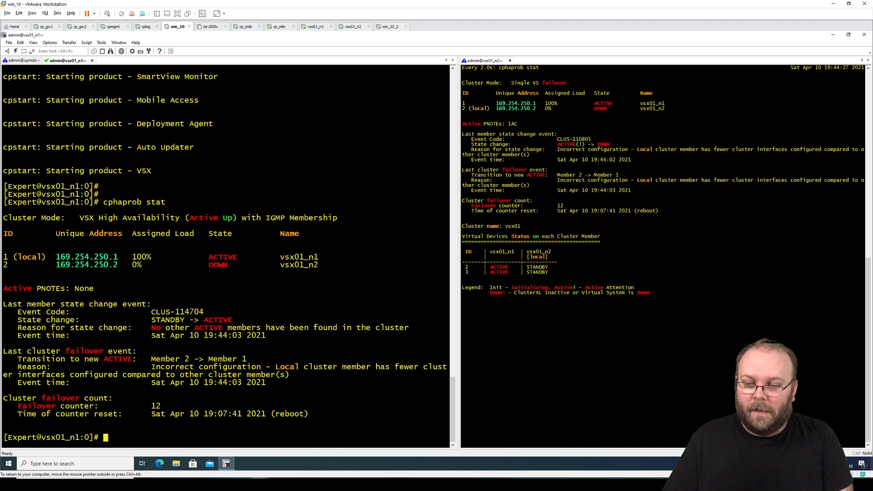
# - Reboot vsx01_n1, answering y to confirm
pyautogui.press('Return')
pyautogui.press('Return')
pyautogui.press('Return')
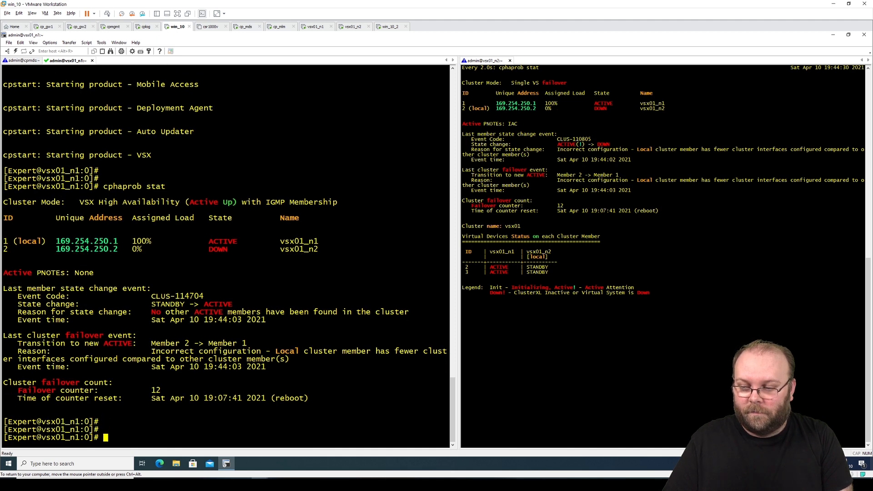
pyautogui.write('rebot')
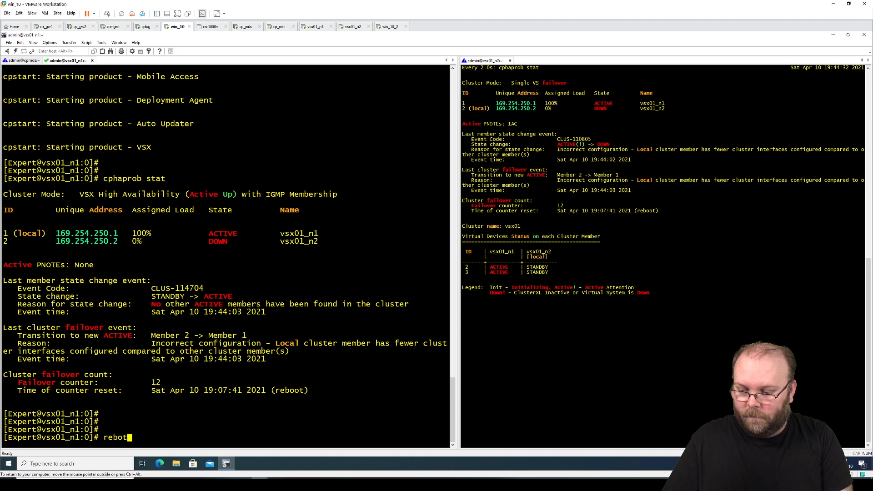
pyautogui.press('BackSpace')
pyautogui.write('ot')
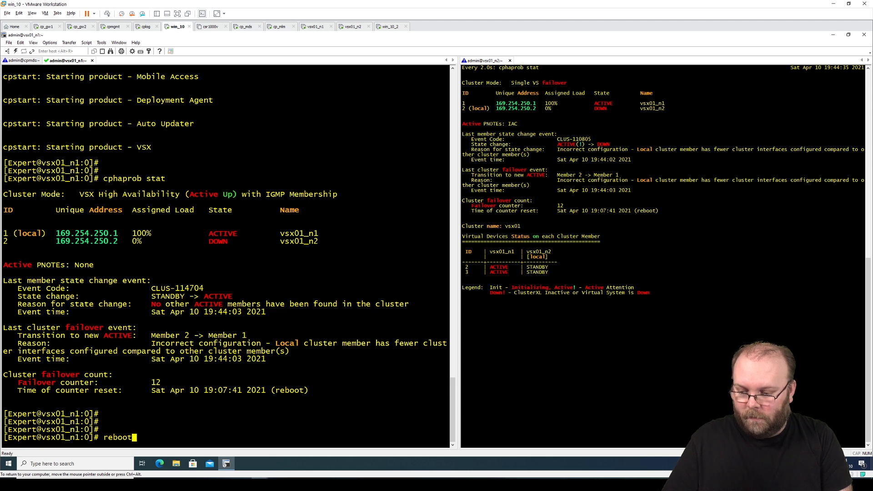
pyautogui.press('Return')
pyautogui.write('y')
pyautogui.press('Return')
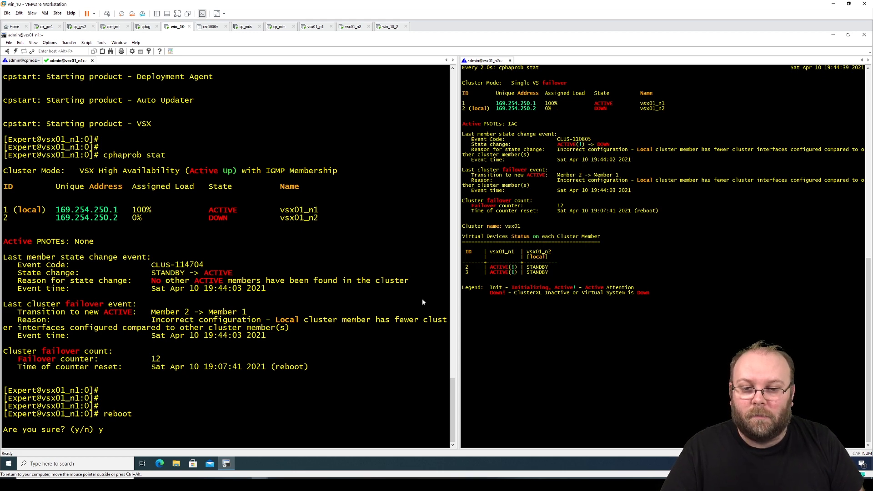
# - Alternate between win_10 and win_10_2, ending on the continuous ping to 8.8.8.8
pyautogui.click(388, 27)
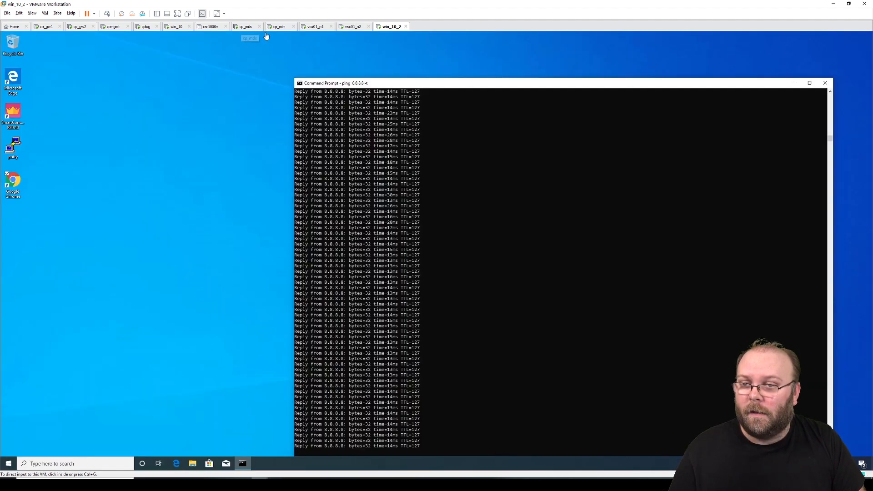
pyautogui.click(176, 26)
pyautogui.click(382, 28)
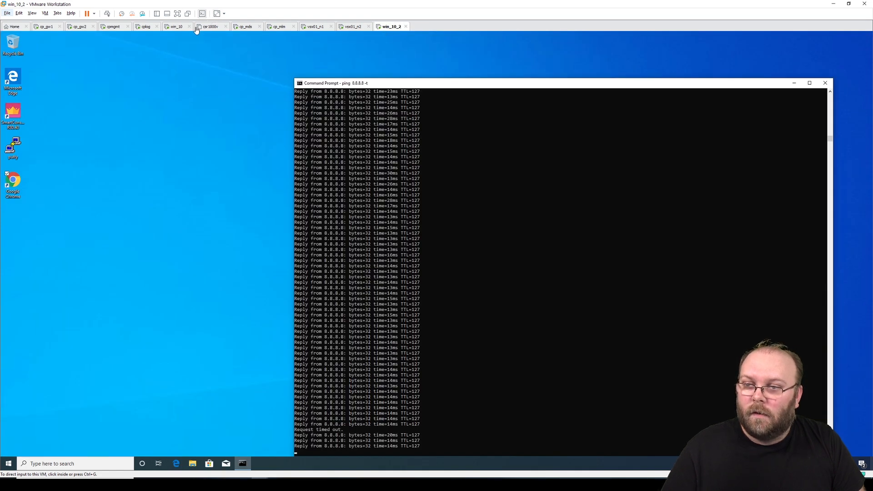
pyautogui.click(178, 29)
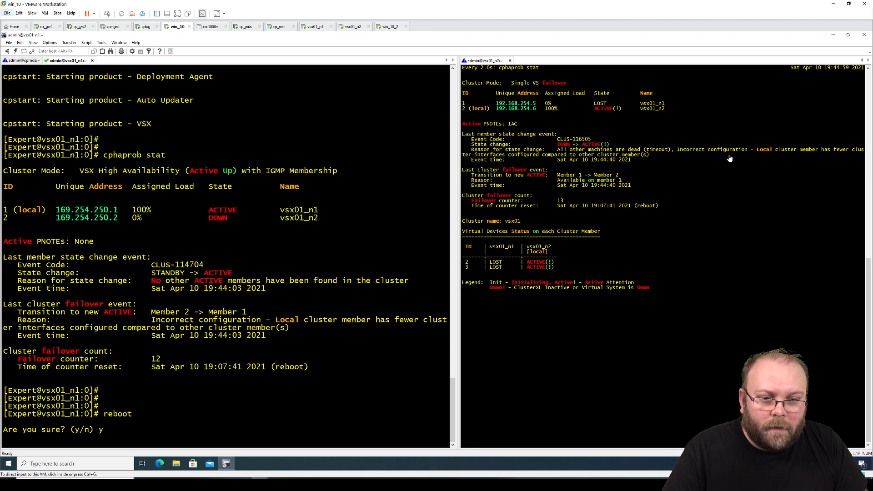
pyautogui.click(389, 27)
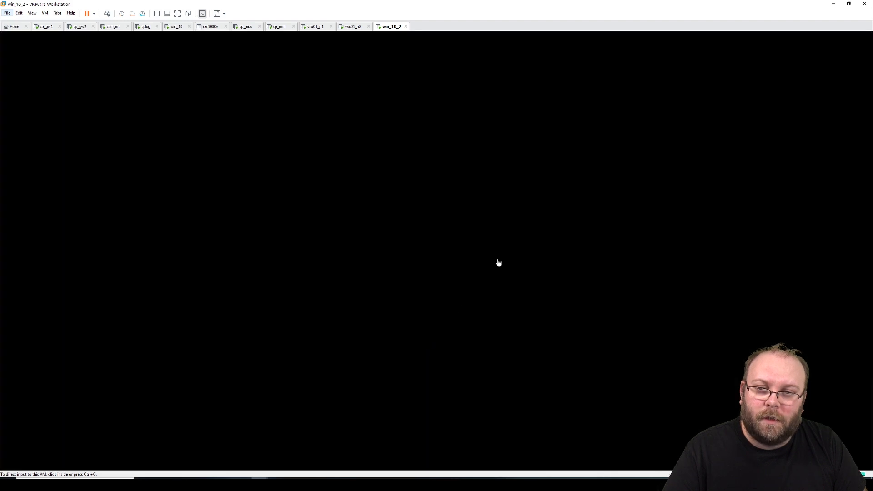
pyautogui.click(498, 262)
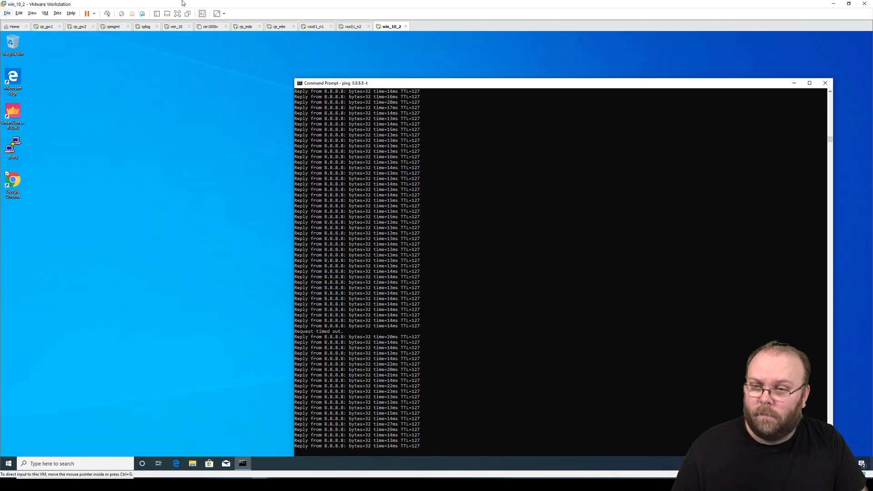
pyautogui.click(176, 26)
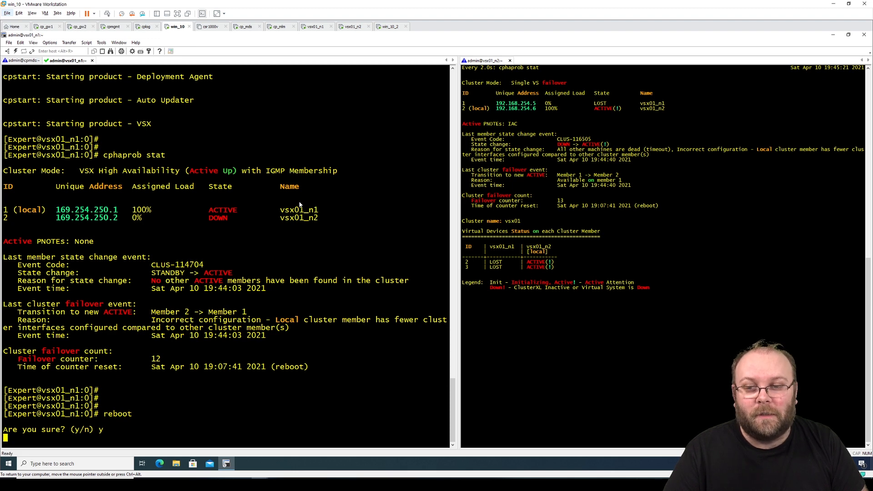
pyautogui.press('Return')
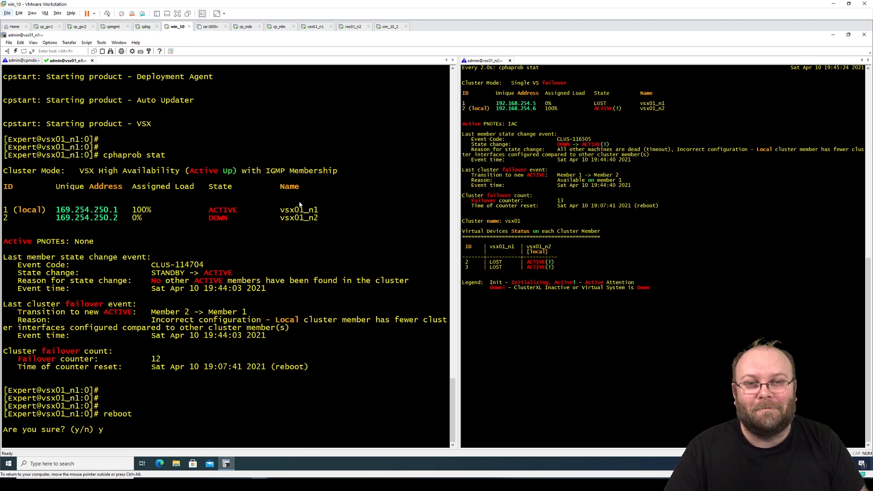
pyautogui.click(388, 27)
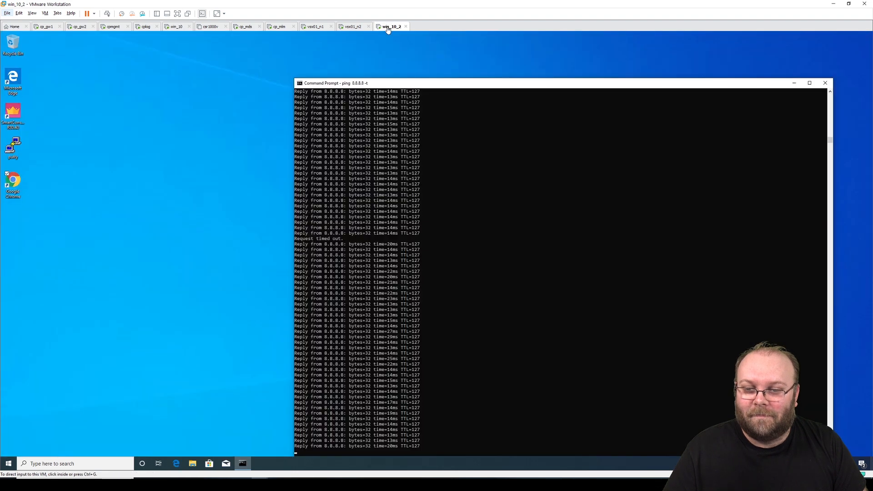
# - View the win_10_2, vsx01_n2 and vsx01_n1 consoles, then return to win_10's vsx01_n1 session
pyautogui.click(177, 27)
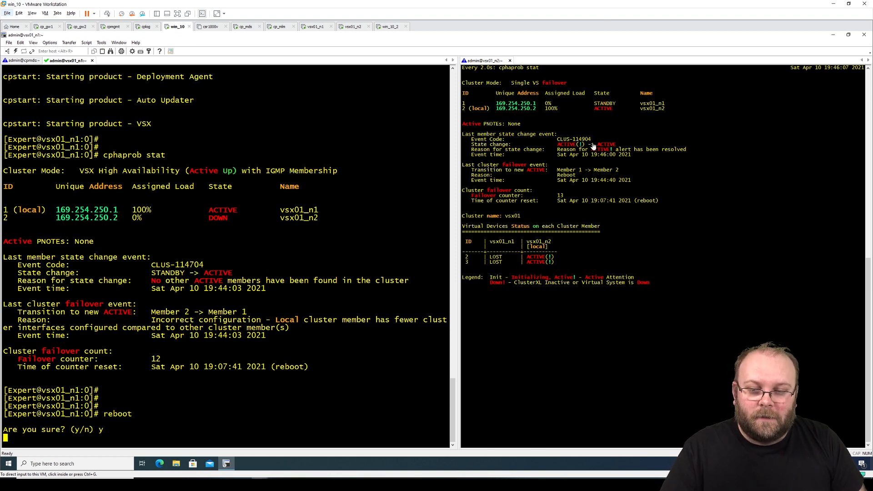
pyautogui.click(389, 27)
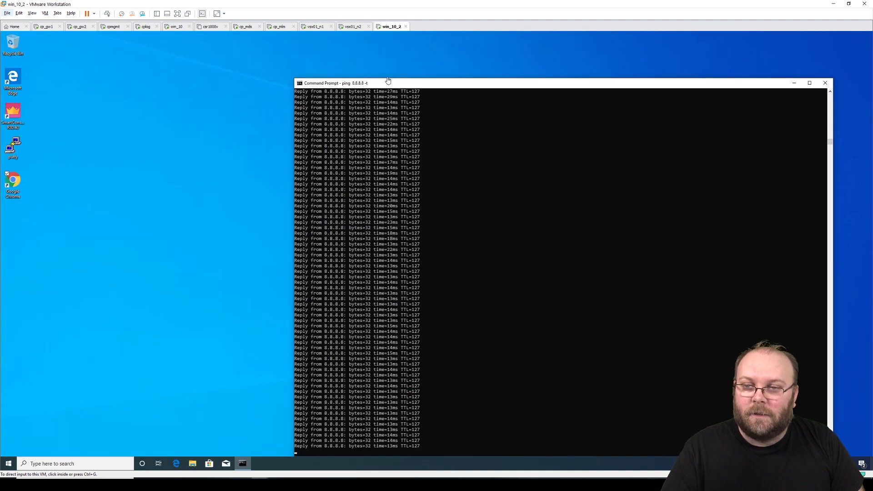
pyautogui.click(357, 28)
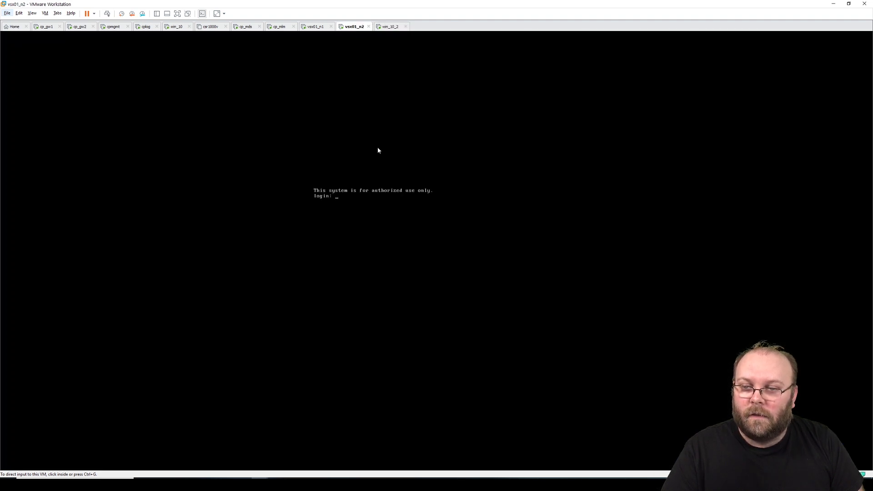
pyautogui.click(314, 27)
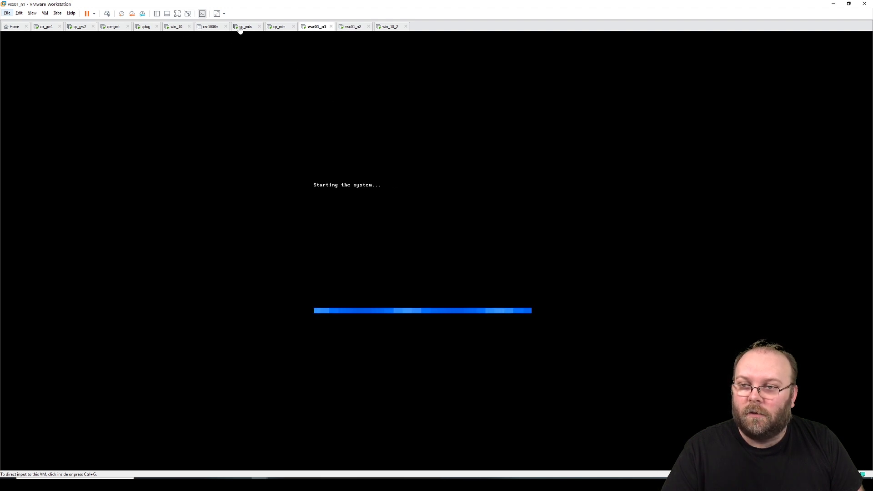
pyautogui.click(176, 27)
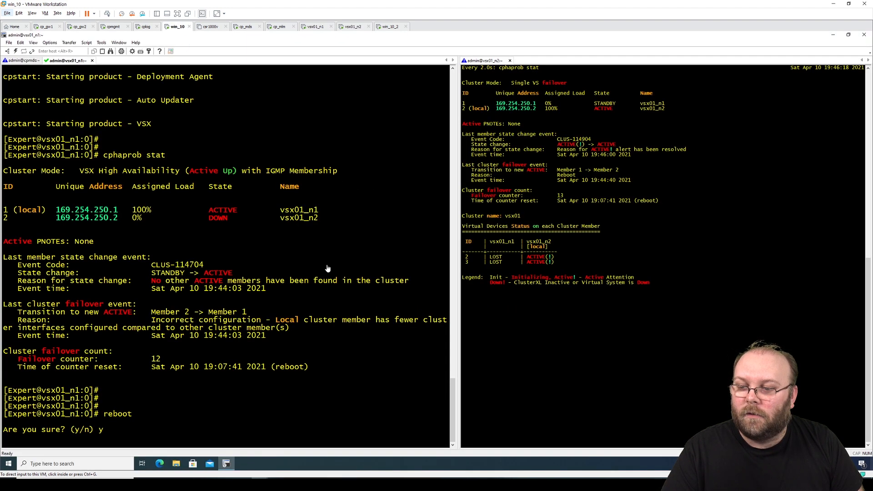
pyautogui.click(60, 62)
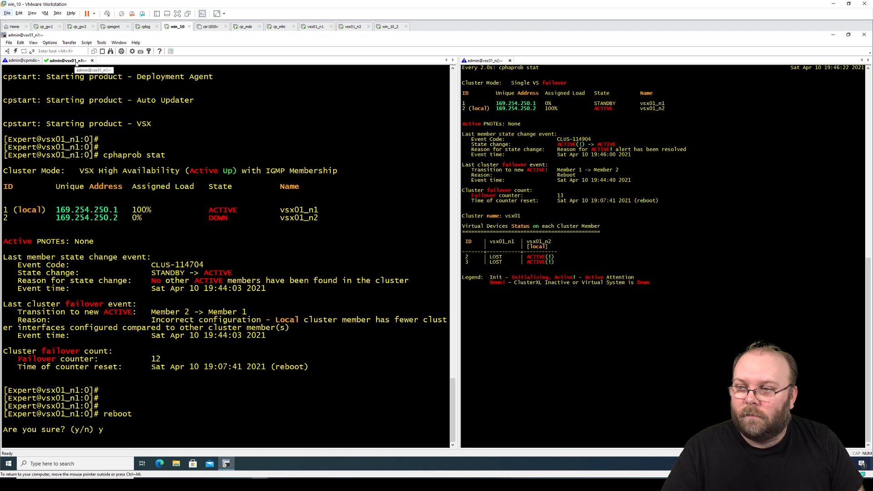
# - Disconnect the stale vsx01_n1 session, confirming Yes
pyautogui.rightClick(76, 64)
pyautogui.click(109, 91)
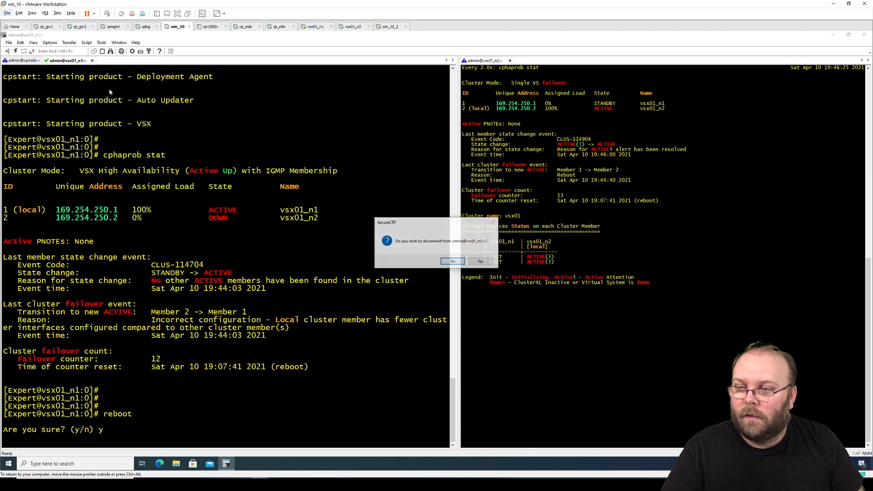
pyautogui.click(452, 261)
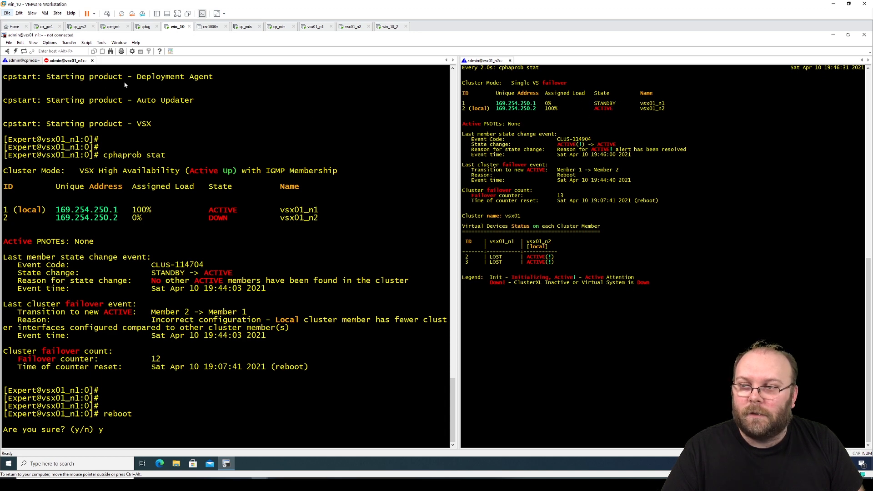
# - Reconnect vsx01_n1 and log in as admin with the password
pyautogui.rightClick(72, 63)
pyautogui.click(97, 77)
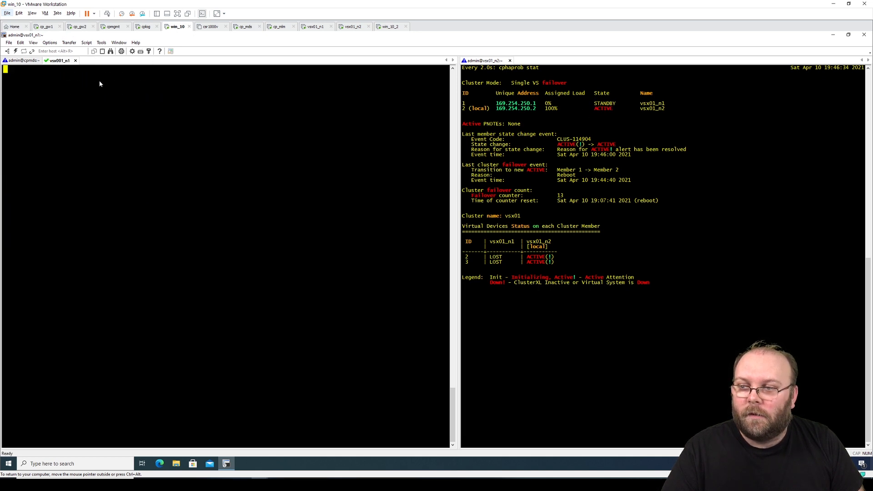
pyautogui.write('admin')
pyautogui.press('Return')
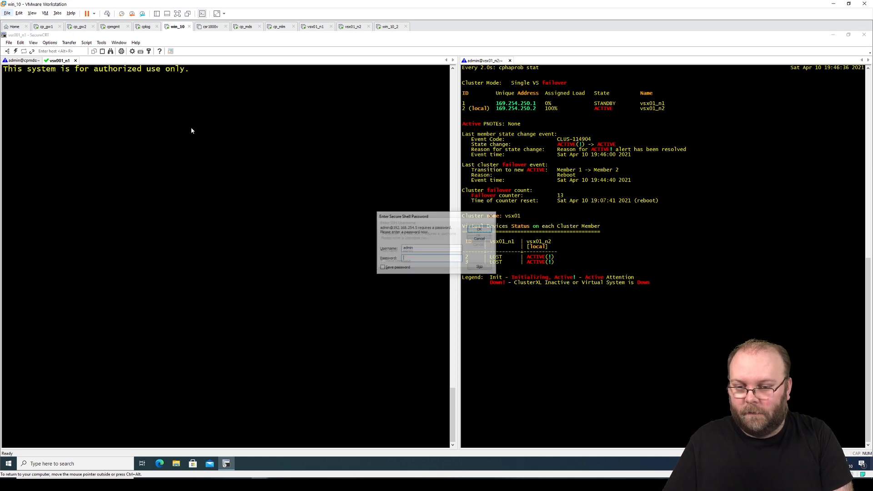
pyautogui.write('••••••••')
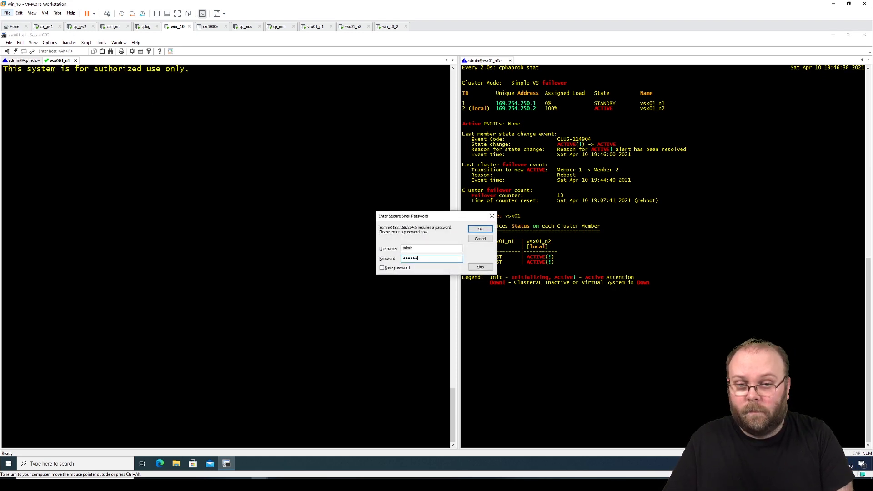
pyautogui.press('Return')
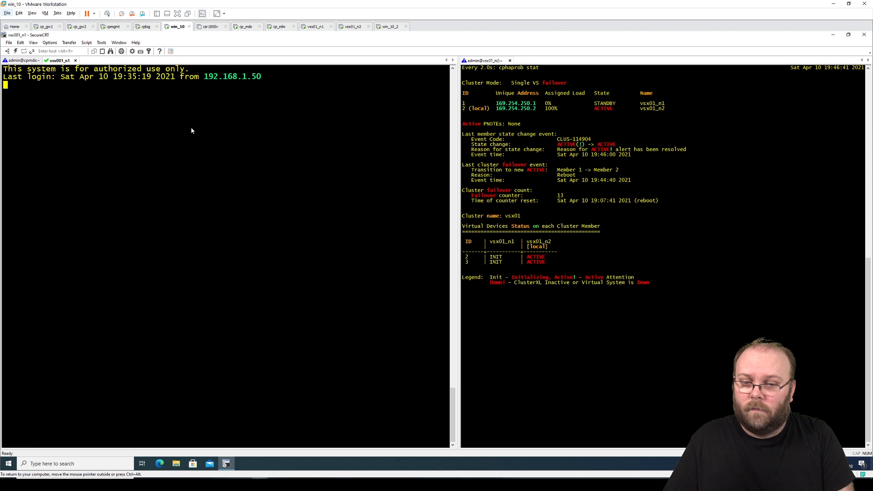
# - Enter expert mode on vsx01_n1 and run watch cphaprob stat there
pyautogui.press('Return')
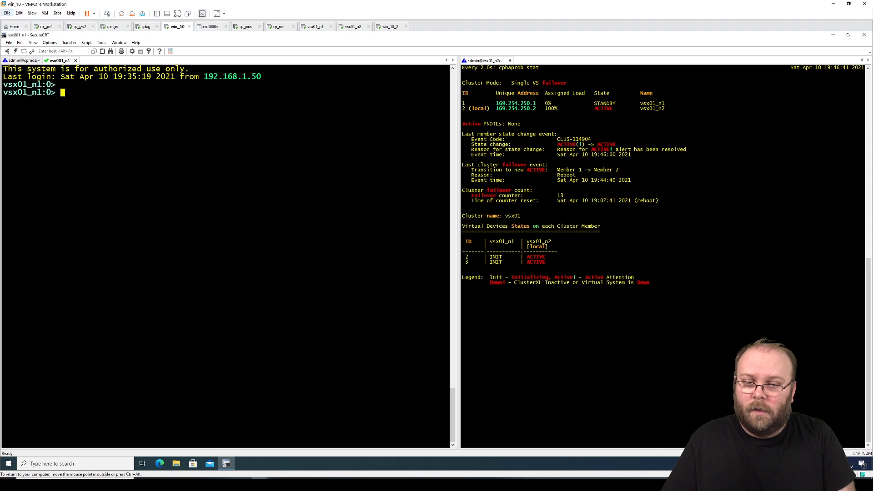
pyautogui.doubleClick(503, 259)
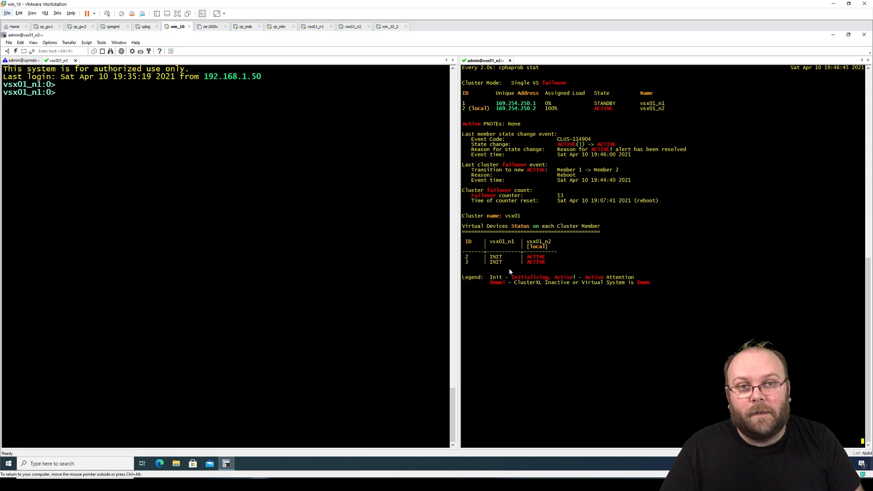
pyautogui.click(243, 160)
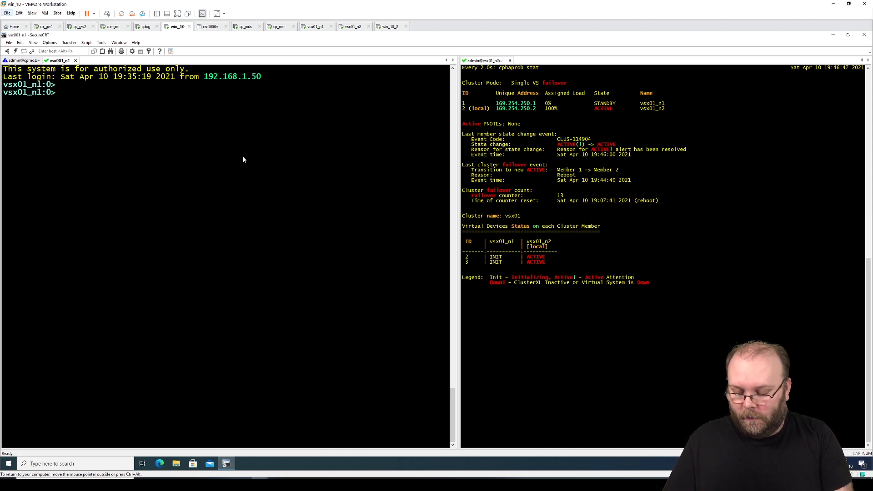
pyautogui.write('watch cp')
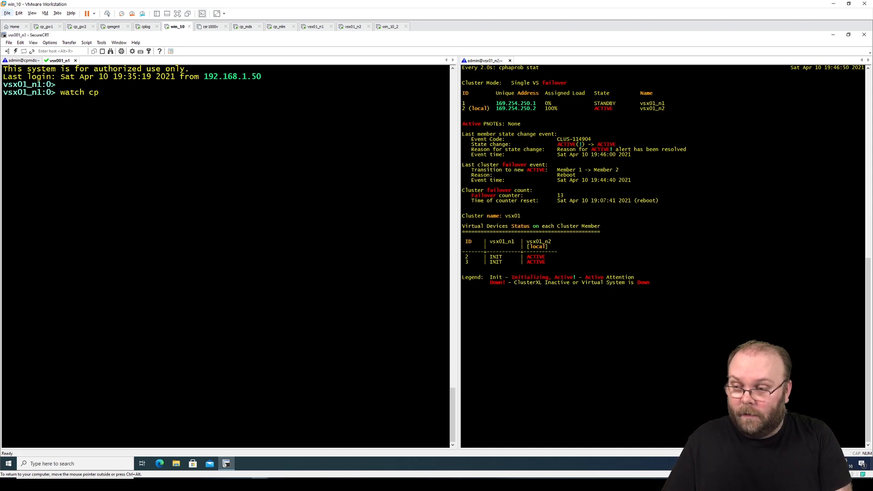
pyautogui.write('haprob stat')
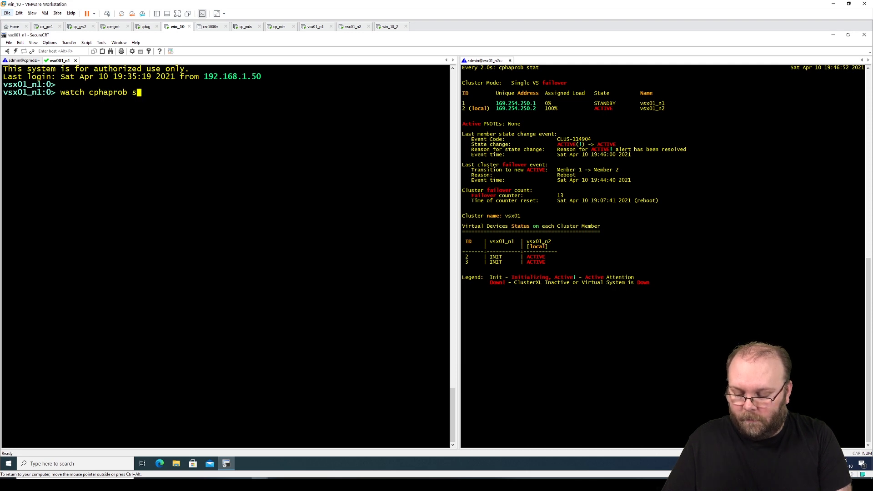
pyautogui.press('Return')
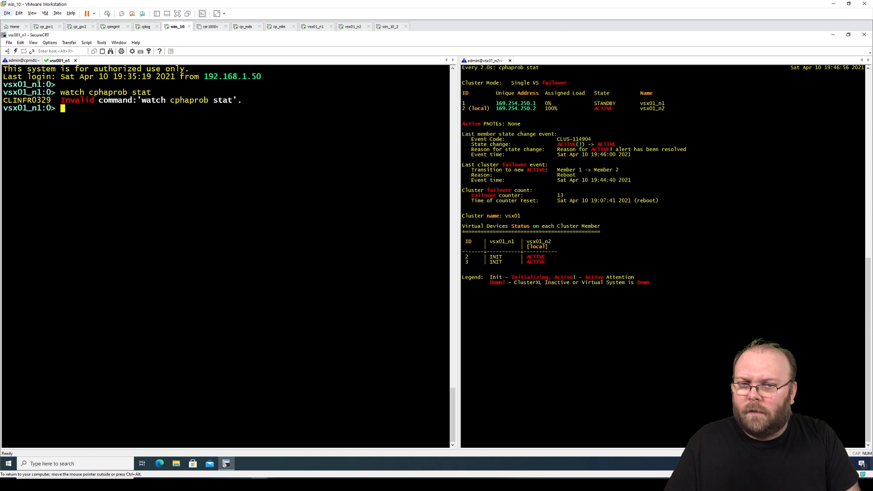
pyautogui.write('e')
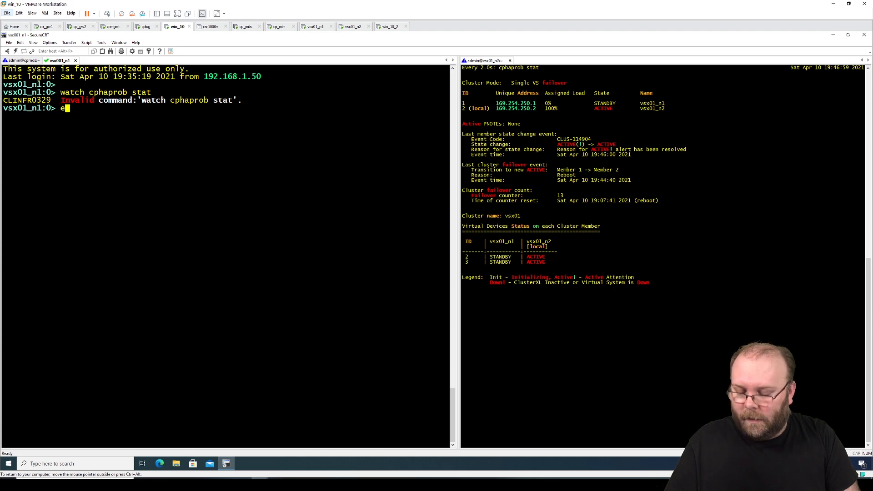
pyautogui.write('xpert')
pyautogui.press('Return')
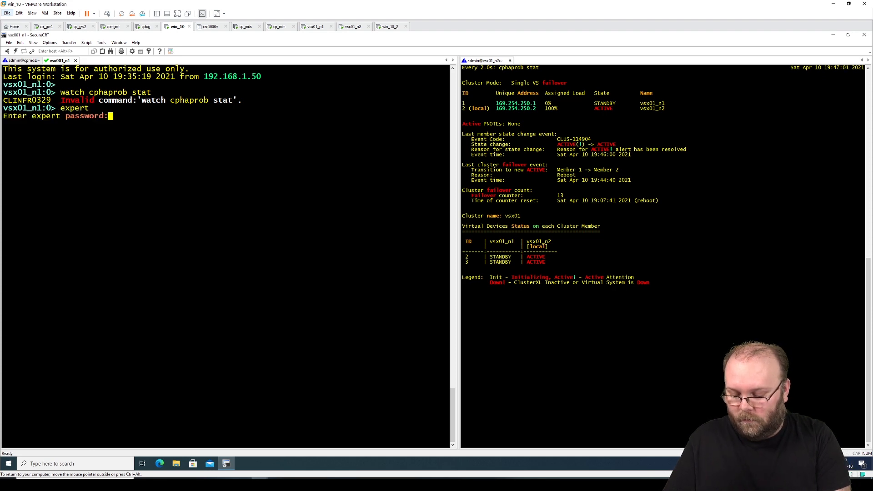
pyautogui.press('Return')
pyautogui.write('watch cp')
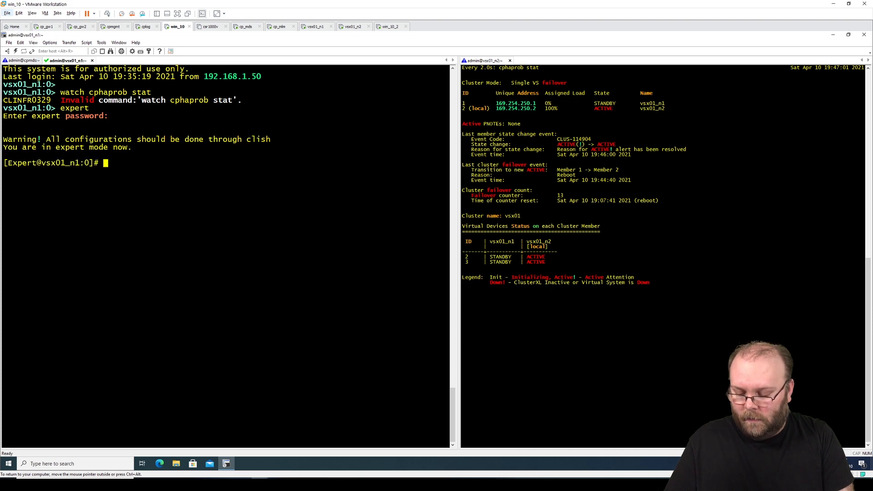
pyautogui.write('hapro')
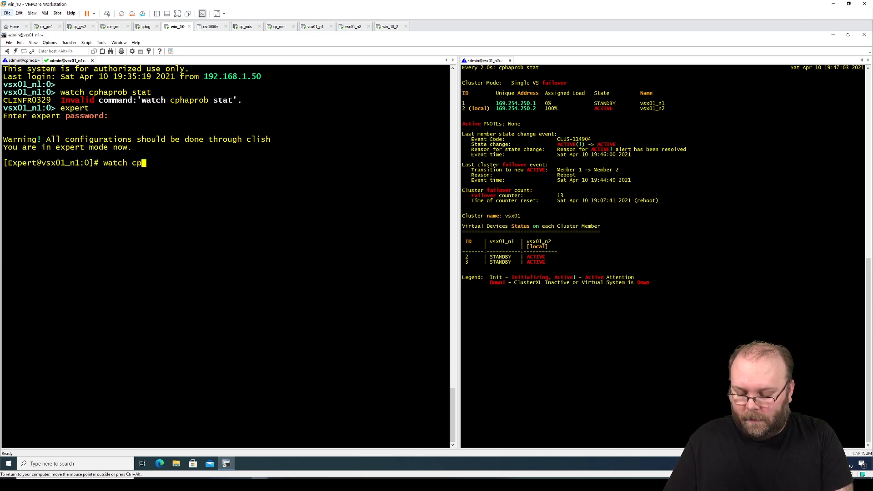
pyautogui.write('b stat')
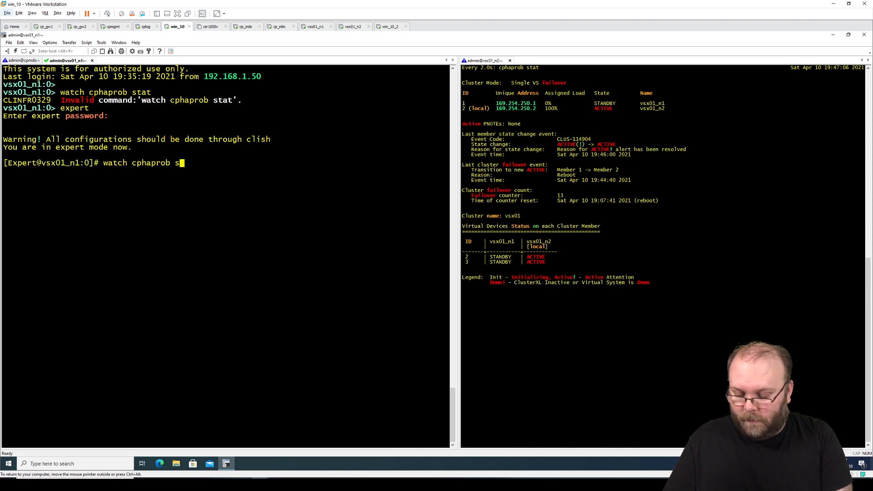
pyautogui.press('Return')
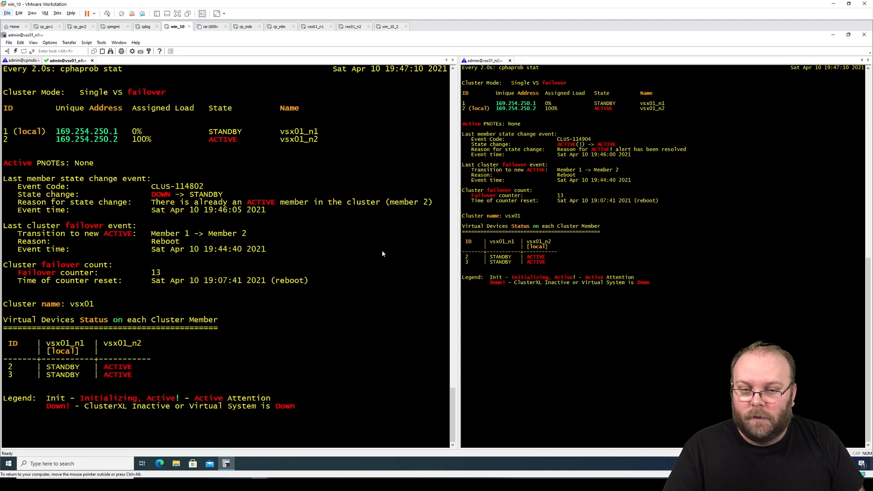
# - Highlight the failover cluster mode in vsx01_n2's status, then close the vsx01_n1 session
pyautogui.moveTo(545, 264); pyautogui.dragTo(533, 247)
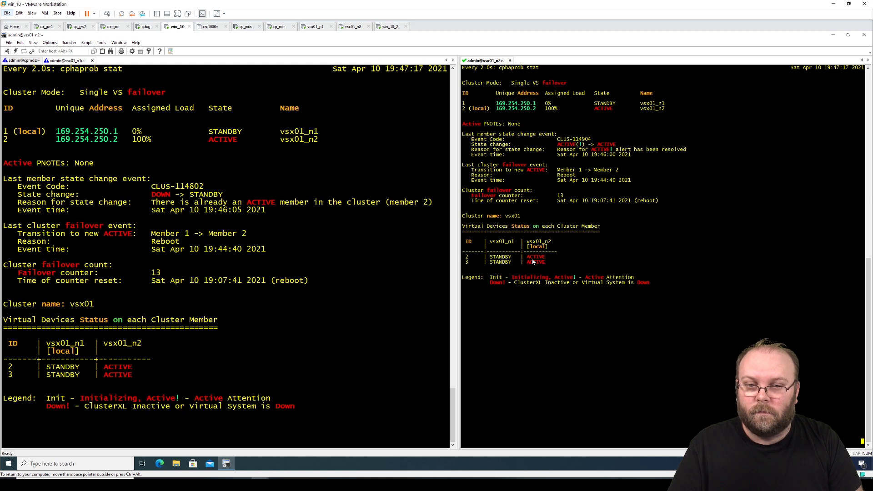
pyautogui.moveTo(567, 82); pyautogui.dragTo(513, 85)
pyautogui.click(560, 102)
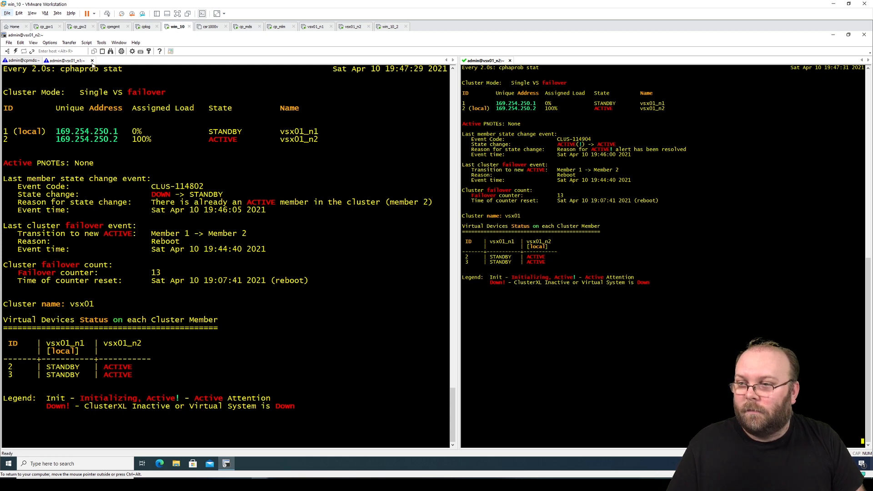
pyautogui.click(92, 60)
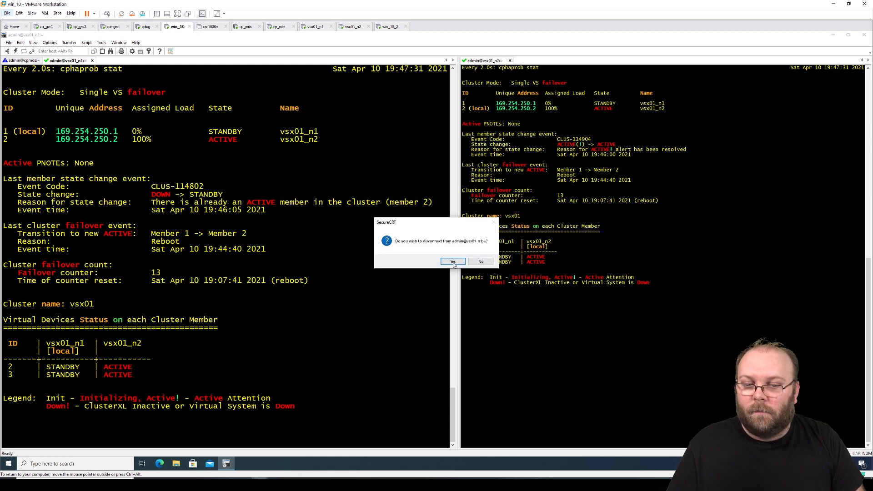
# - Confirm closing vsx01_n1 and switch the cpmds session into expert mode
pyautogui.press('Return')
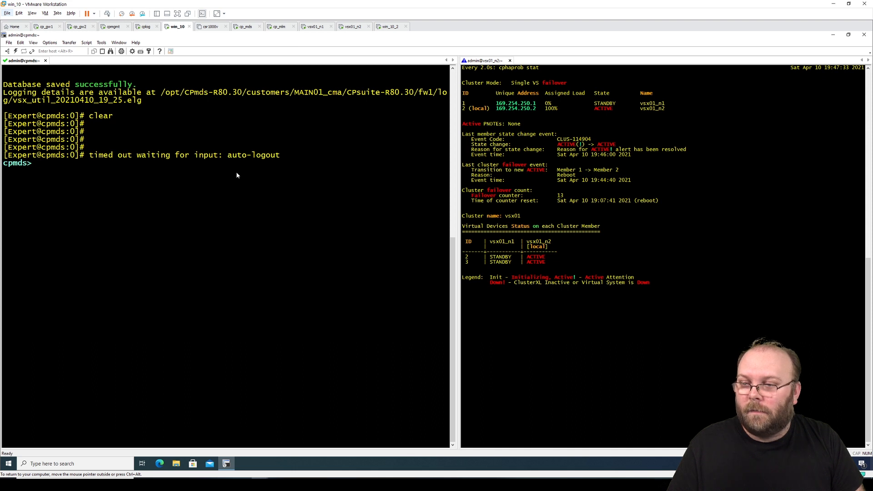
pyautogui.press('Return')
pyautogui.press('Return')
pyautogui.press('Return')
pyautogui.write('expert')
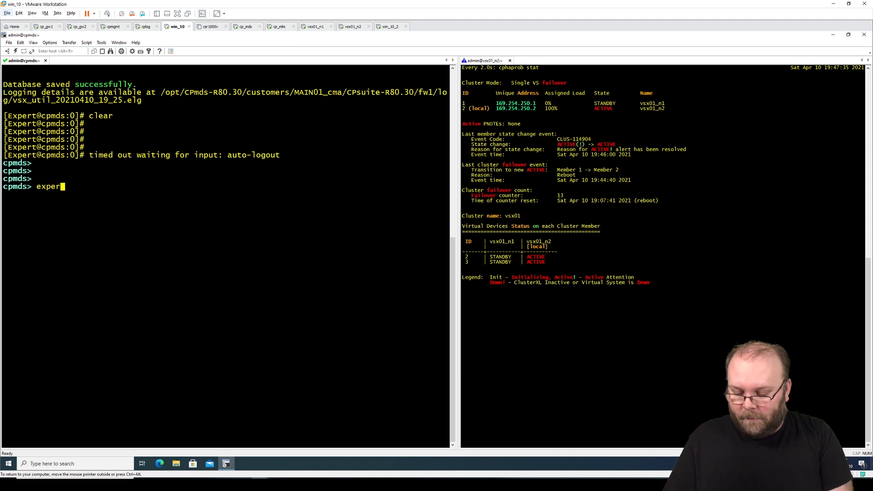
pyautogui.press('Return')
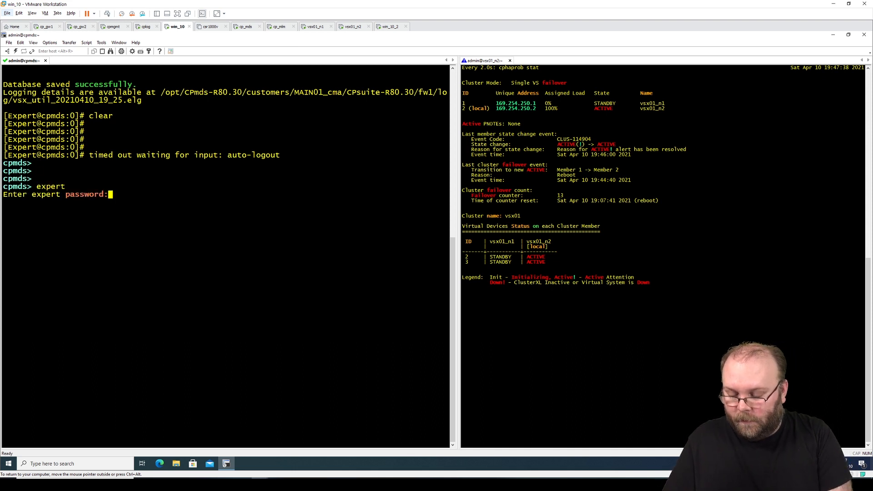
pyautogui.press('Return')
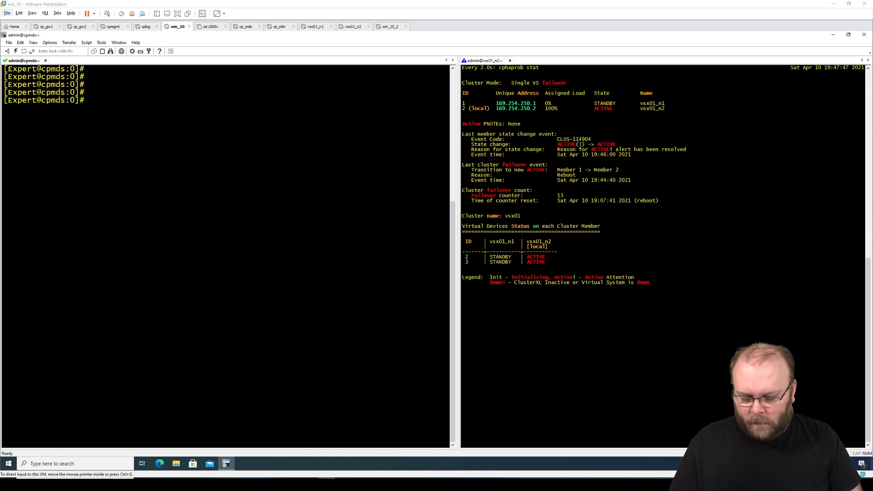
# - Run 'vsx_util ?' on cpmds to list the available vsx_util commands
pyautogui.click(149, 106)
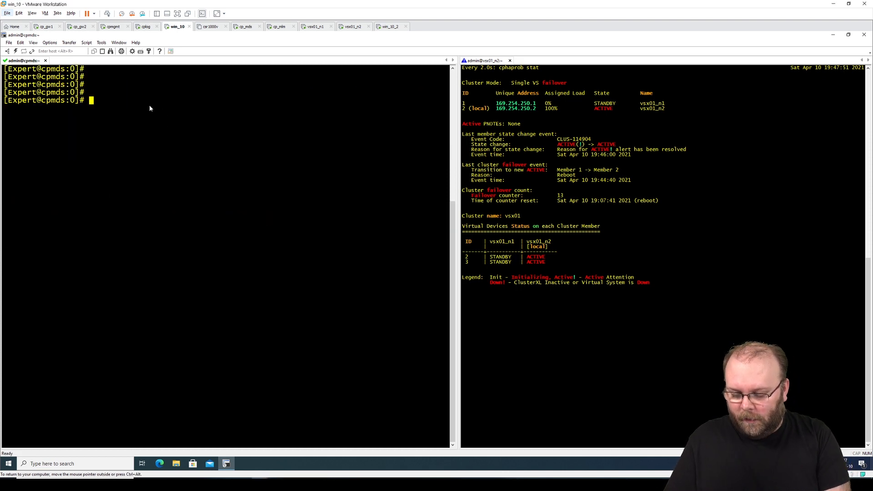
pyautogui.write('vsx')
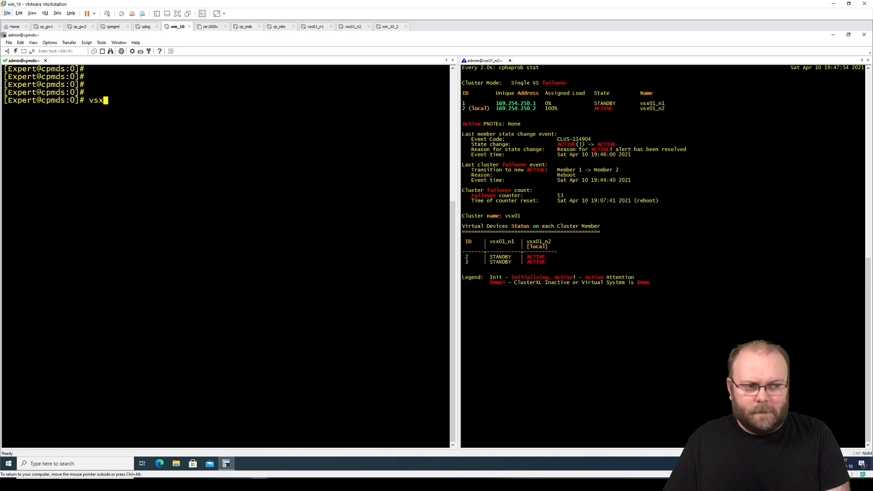
pyautogui.write('_u')
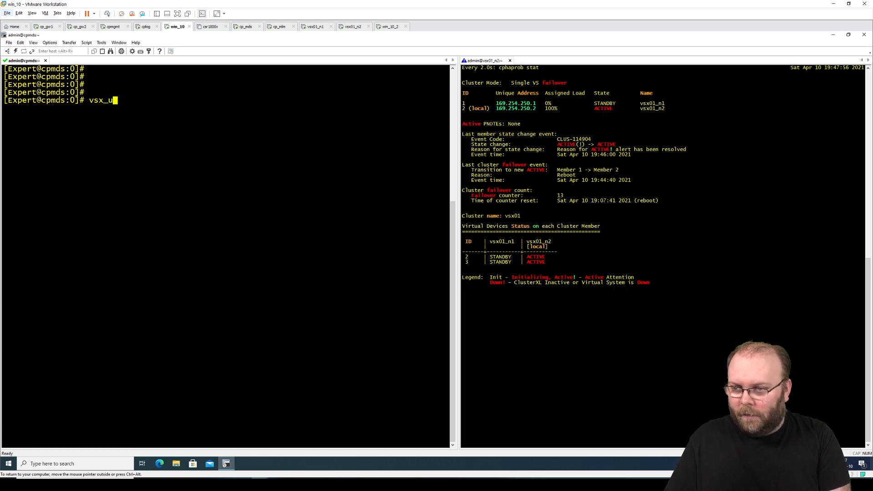
pyautogui.press('Tab')
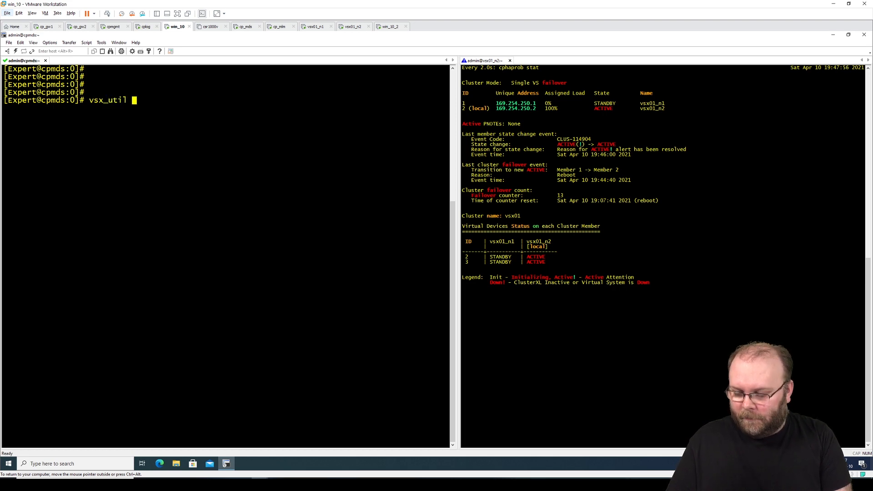
pyautogui.press('Tab')
pyautogui.press('Tab')
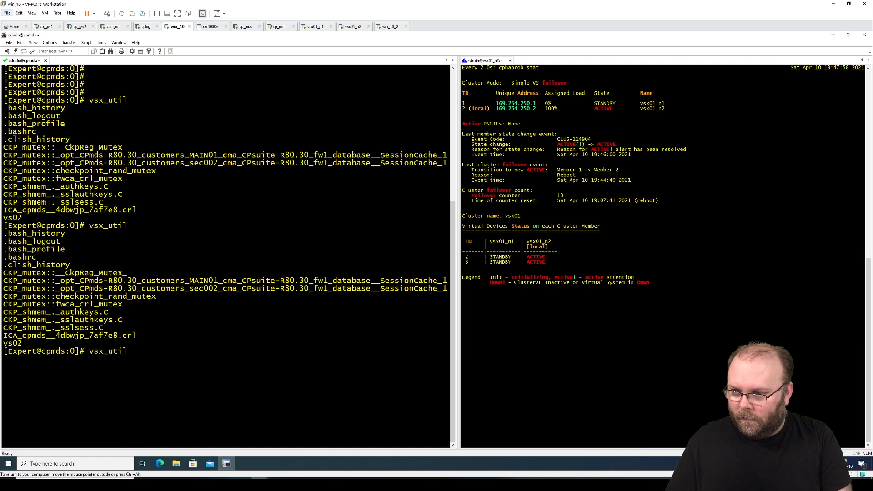
pyautogui.write('?')
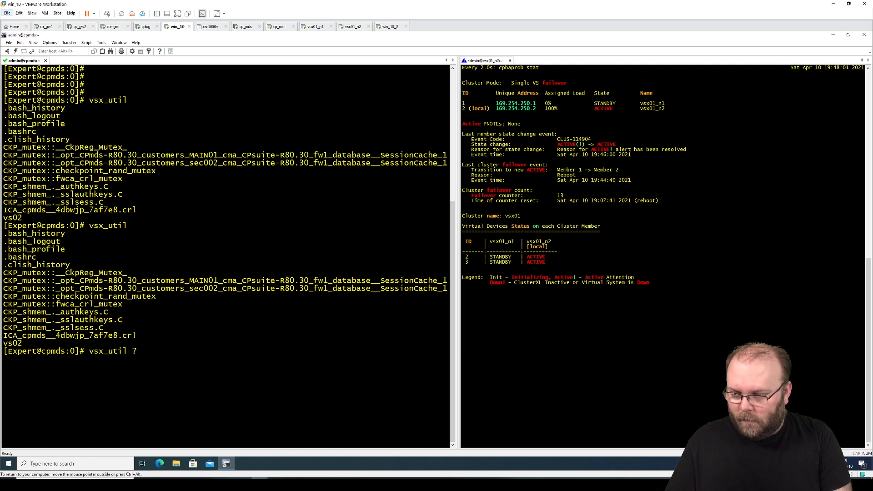
pyautogui.press('Return')
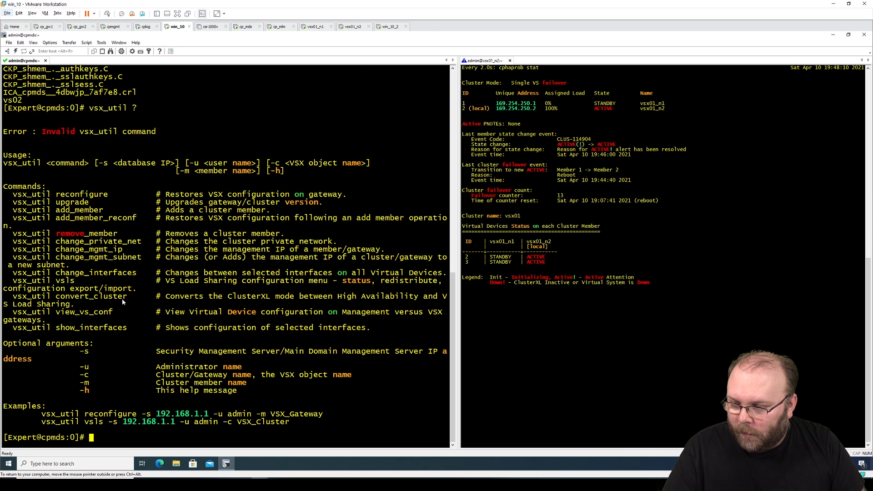
pyautogui.moveTo(128, 297); pyautogui.dragTo(51, 297)
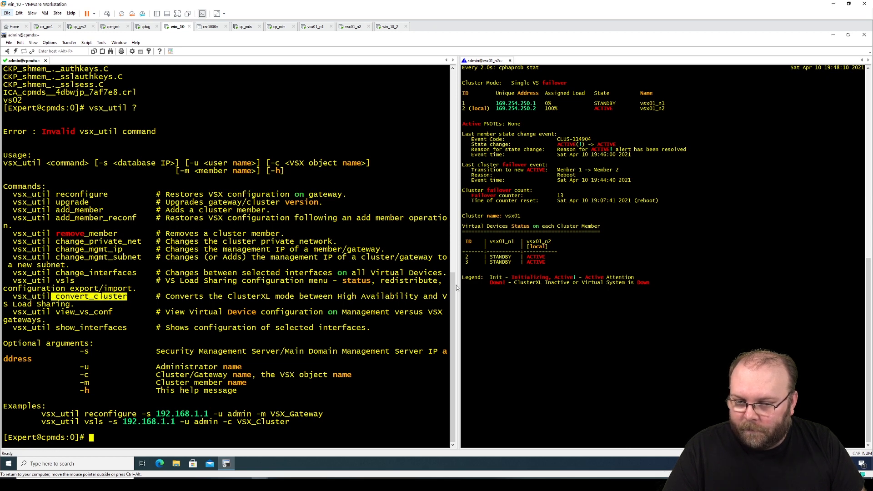
pyautogui.moveTo(457, 287); pyautogui.dragTo(566, 275)
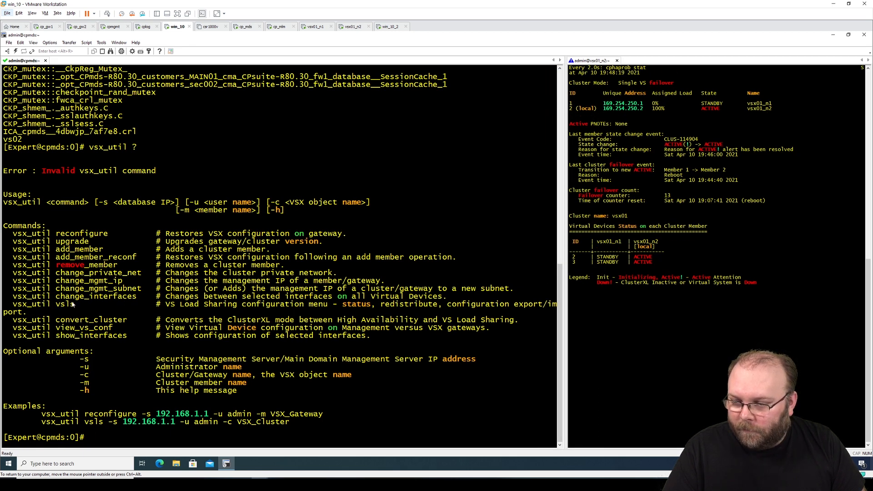
pyautogui.moveTo(167, 320); pyautogui.dragTo(516, 321)
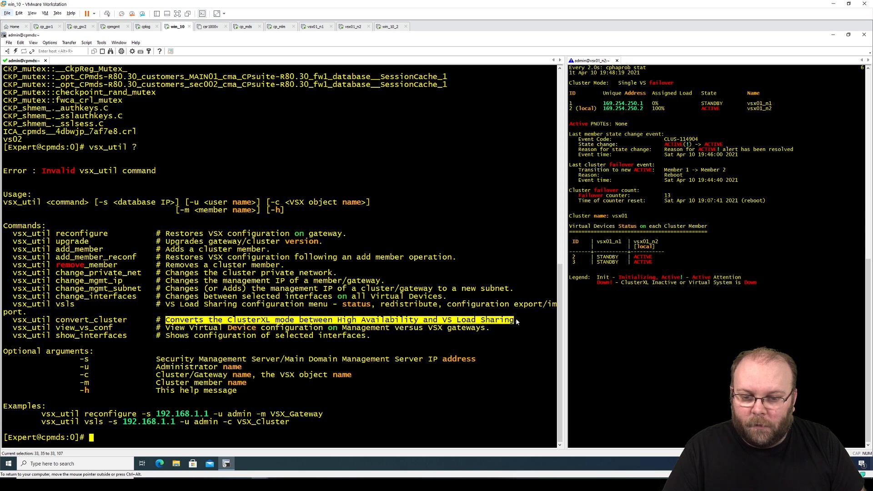
pyautogui.click(277, 345)
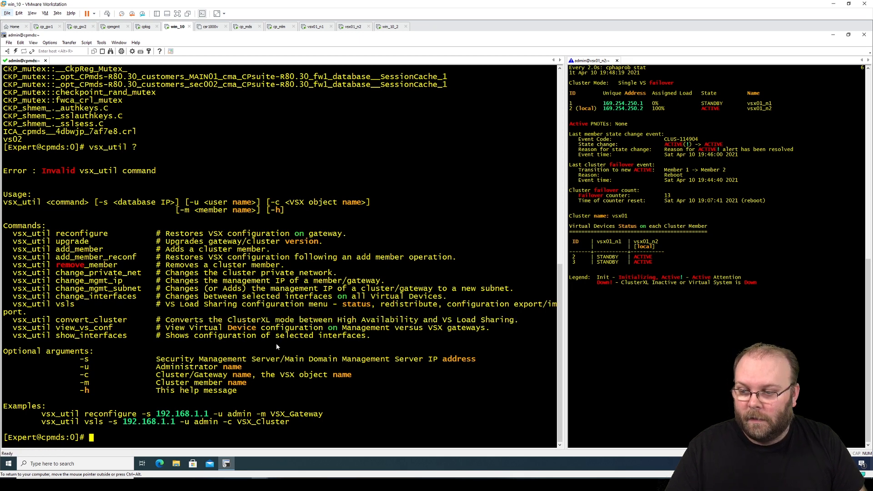
pyautogui.moveTo(127, 321); pyautogui.dragTo(14, 321)
pyautogui.rightClick(19, 320)
pyautogui.click(34, 325)
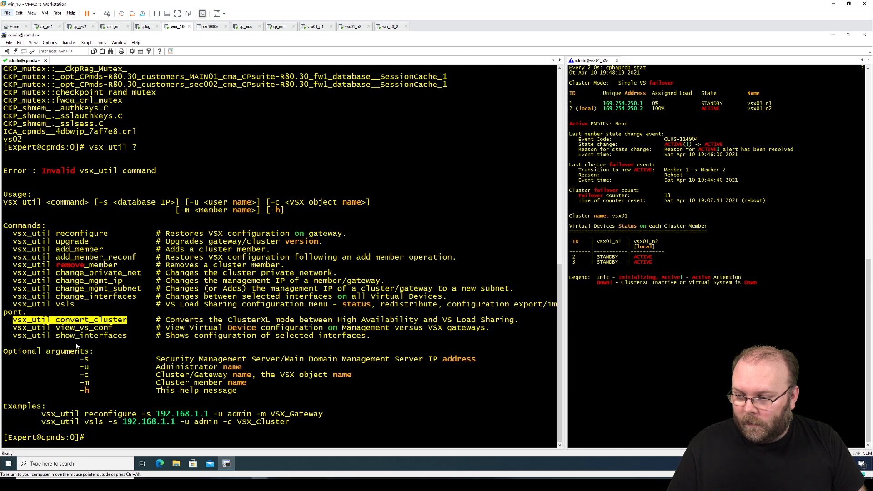
pyautogui.click(170, 437)
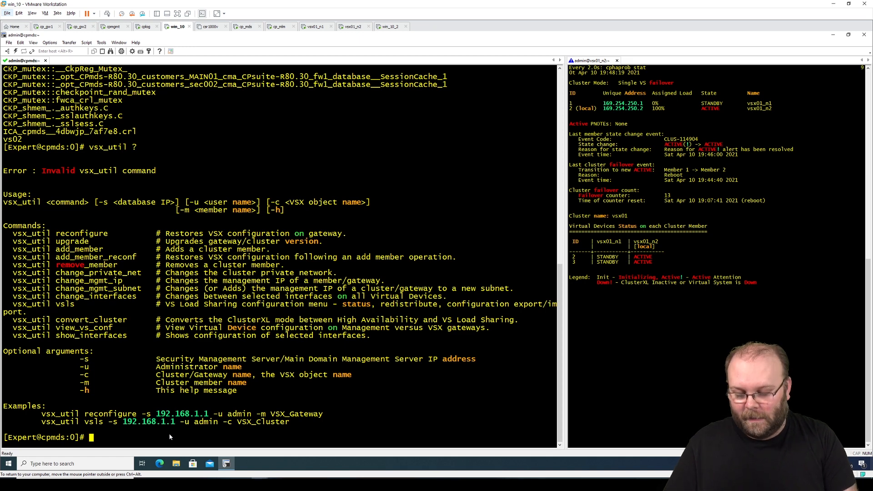
# - Run mdsstat, then switch to the 192.168.1.111 domain with mdsenv
pyautogui.write('mdsstat')
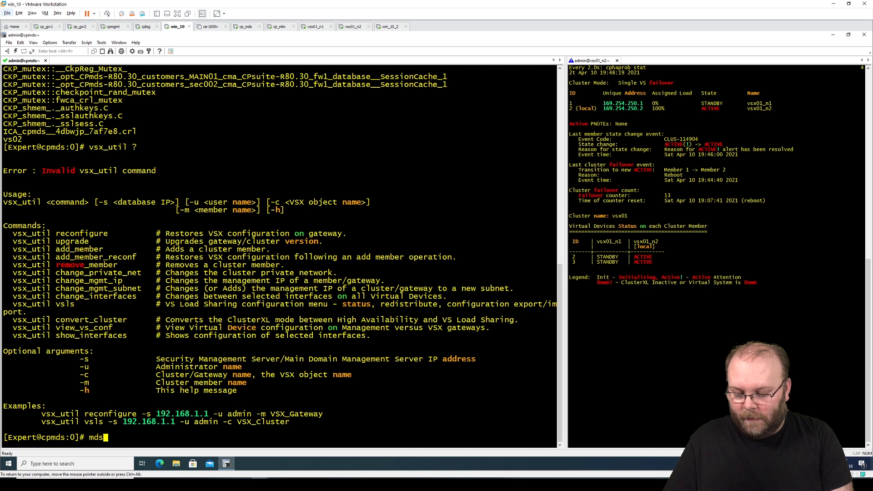
pyautogui.press('Return')
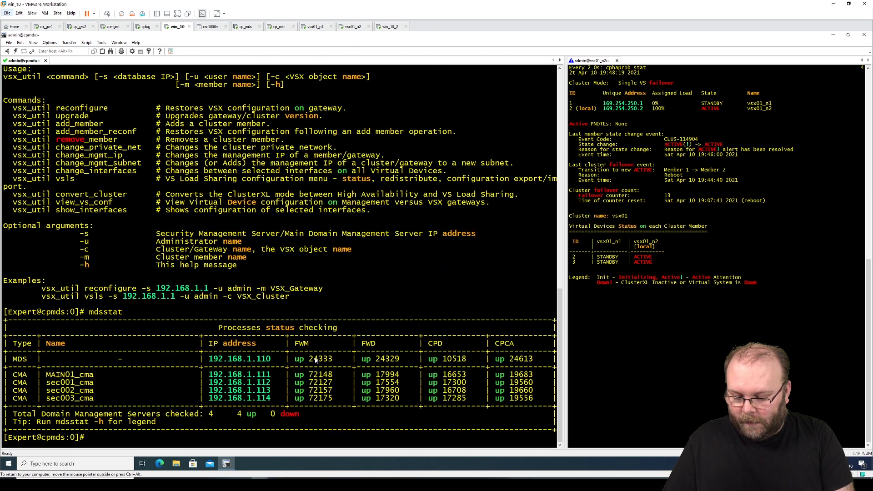
pyautogui.write('mdsenv')
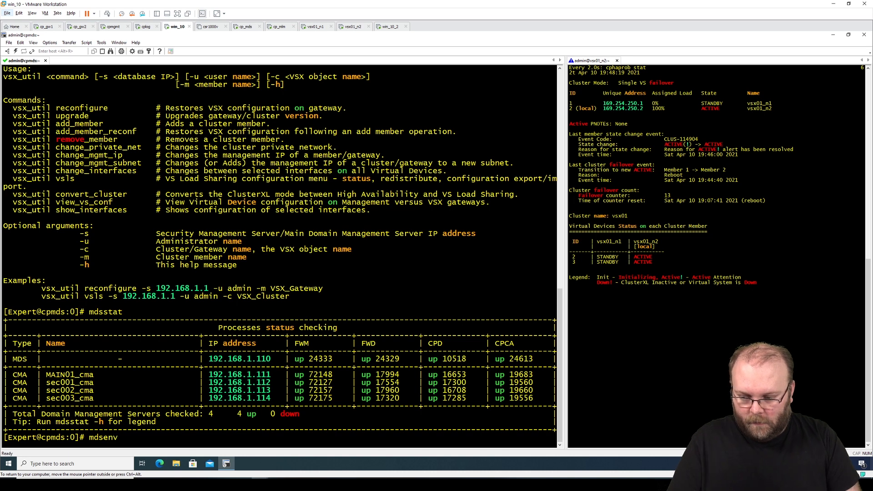
pyautogui.write(' 192.168.1.')
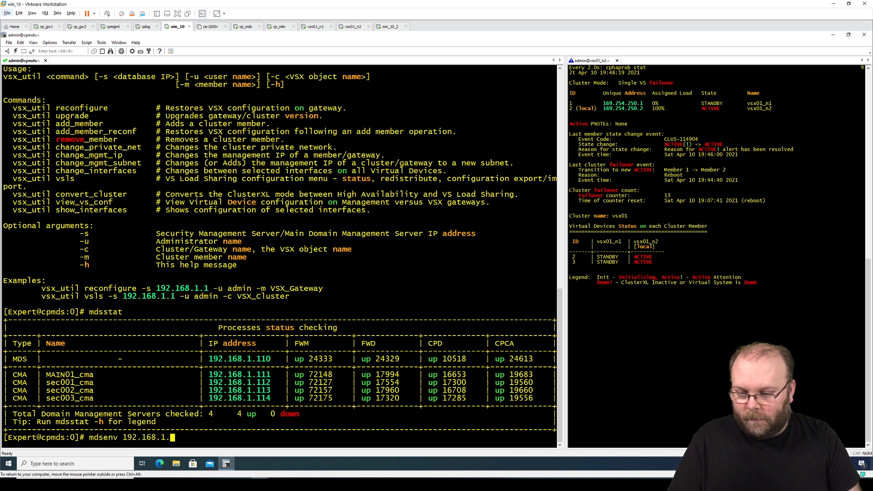
pyautogui.write('111')
pyautogui.press('Return')
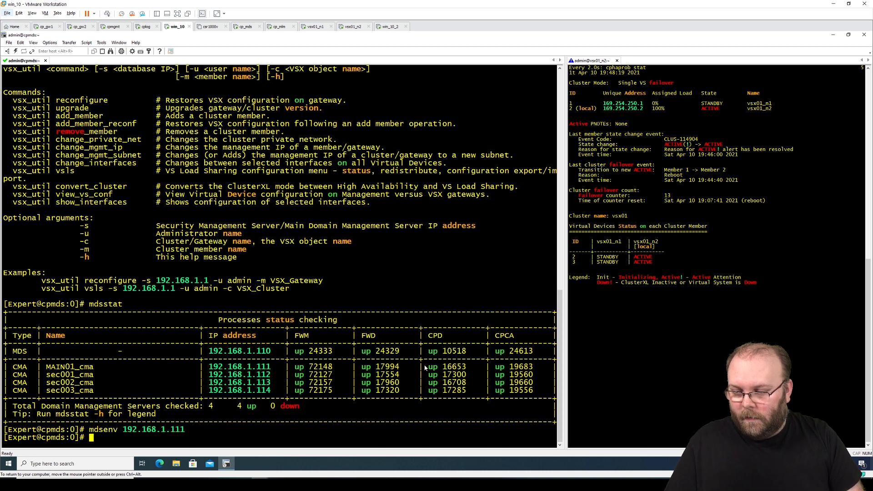
# - Remove the pasted vsx_util convert_cluster command and clear the terminal
pyautogui.rightClick(279, 430)
pyautogui.click(305, 347)
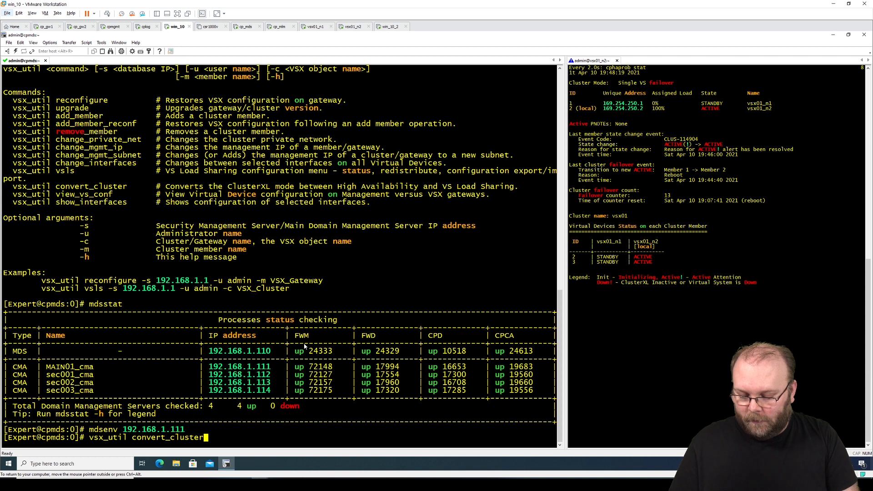
pyautogui.press('BackSpace')
pyautogui.press('BackSpace')
pyautogui.press('BackSpace')
pyautogui.press('BackSpace')
pyautogui.press('BackSpace')
pyautogui.press('BackSpace')
pyautogui.press('BackSpace')
pyautogui.press('BackSpace')
pyautogui.press('BackSpace')
pyautogui.press('BackSpace')
pyautogui.press('BackSpace')
pyautogui.press('BackSpace')
pyautogui.press('BackSpace')
pyautogui.press('BackSpace')
pyautogui.press('BackSpace')
pyautogui.press('BackSpace')
pyautogui.press('BackSpace')
pyautogui.press('BackSpace')
pyautogui.press('BackSpace')
pyautogui.press('BackSpace')
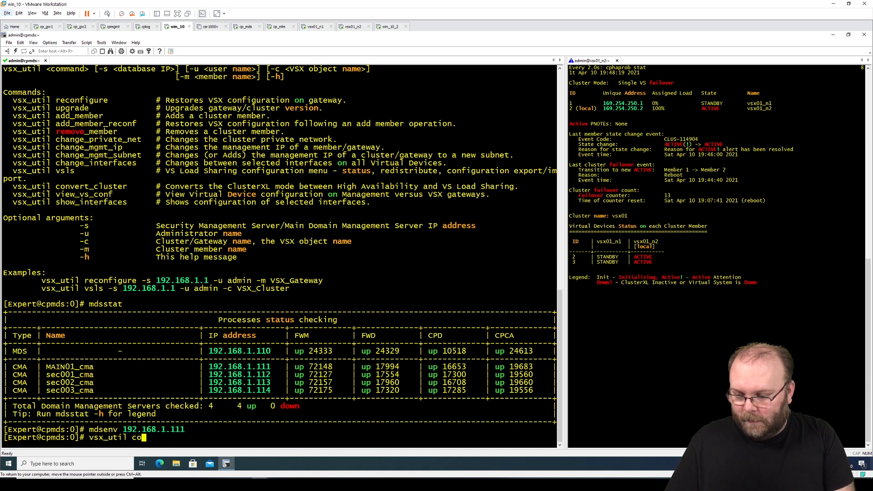
pyautogui.write('clear')
pyautogui.press('Return')
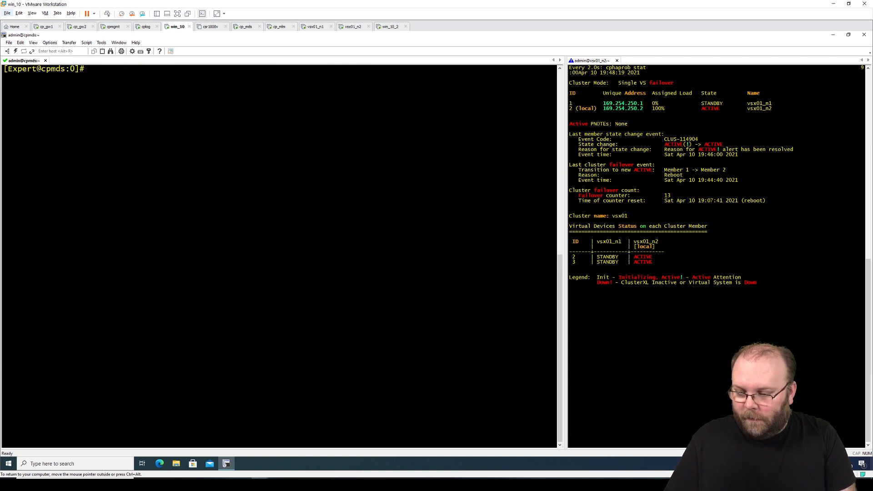
# - Rerun mdsenv, start vsx_util convert_cluster, and give management server 192.168.1.111
pyautogui.press('Up')
pyautogui.press('Up')
pyautogui.press('Return')
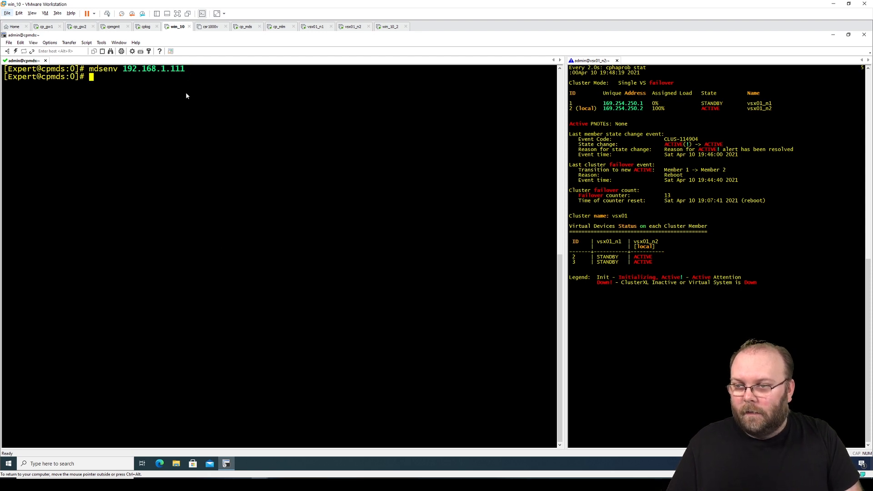
pyautogui.rightClick(161, 90)
pyautogui.click(187, 102)
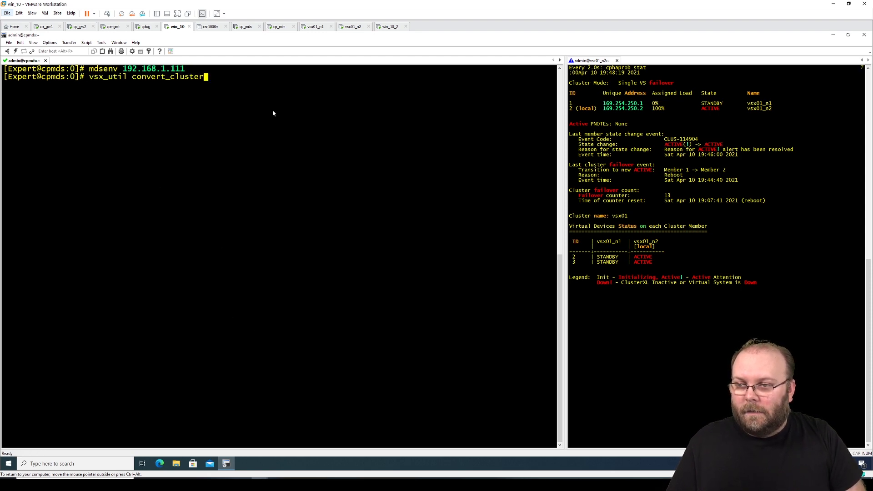
pyautogui.press('Return')
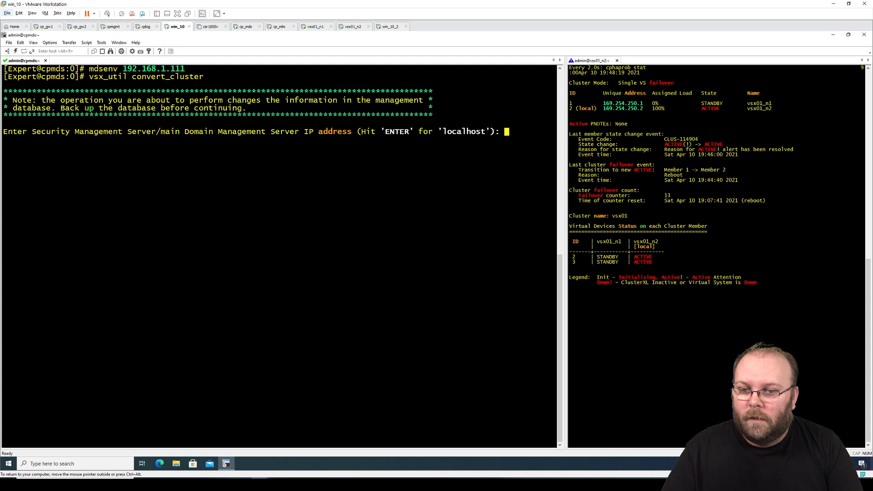
pyautogui.write('192.')
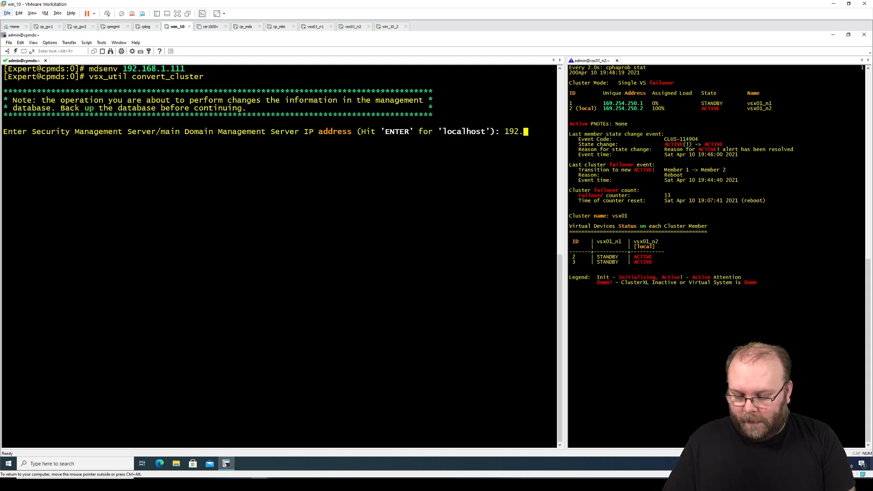
pyautogui.write('168.')
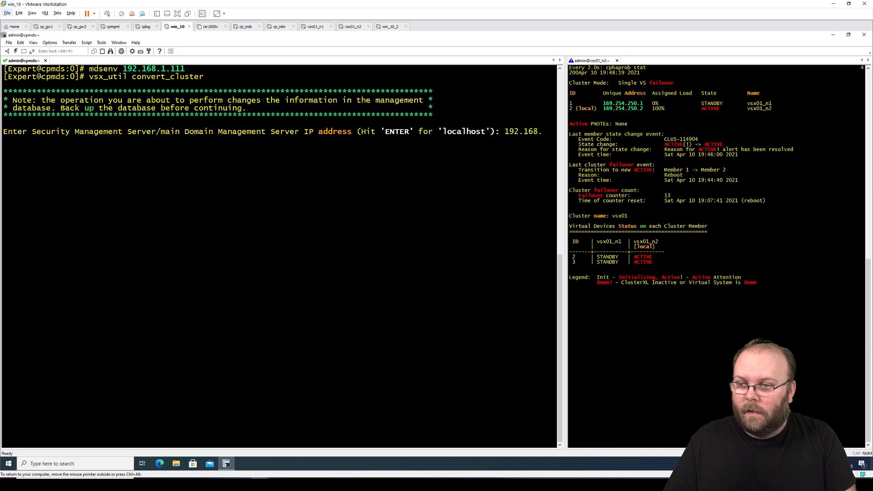
pyautogui.write('1.111')
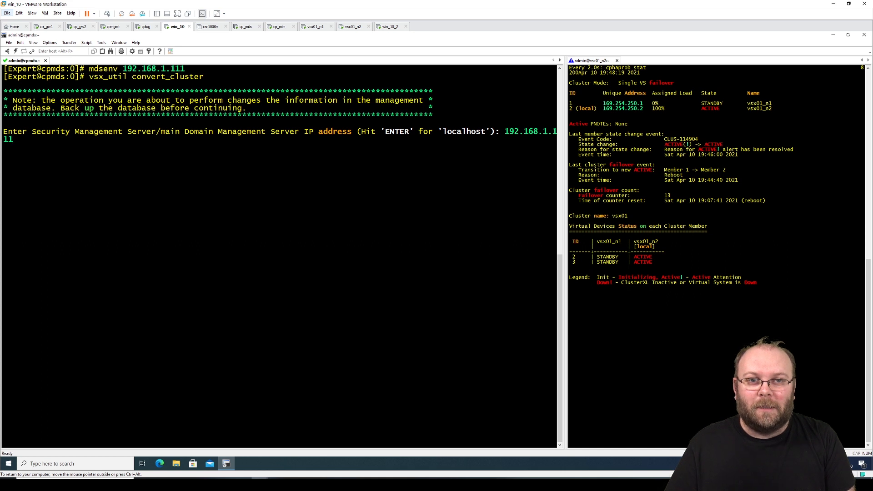
pyautogui.press('Return')
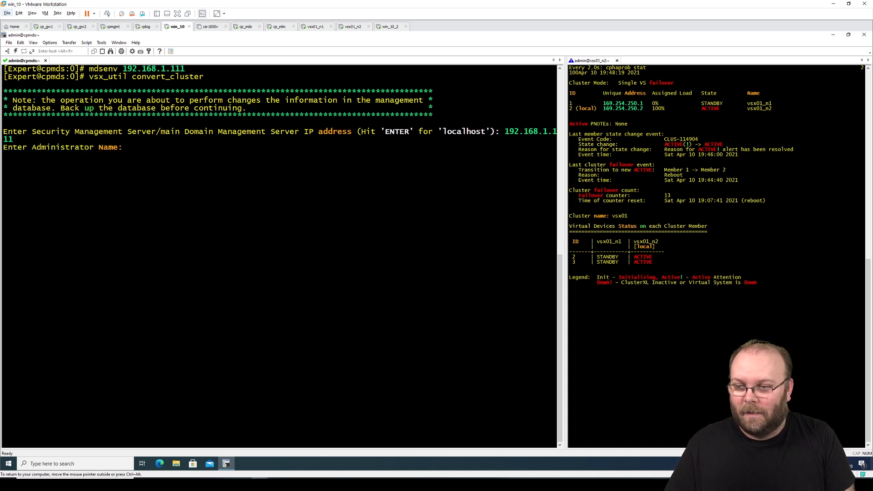
# - Log in as admin, select cluster vsx01 (1), choose LS mode, and confirm with y
pyautogui.write('admin')
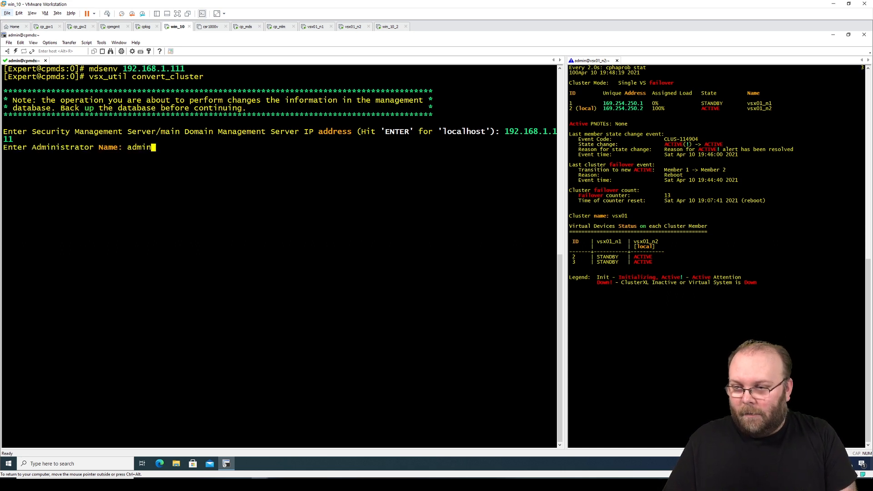
pyautogui.press('Return')
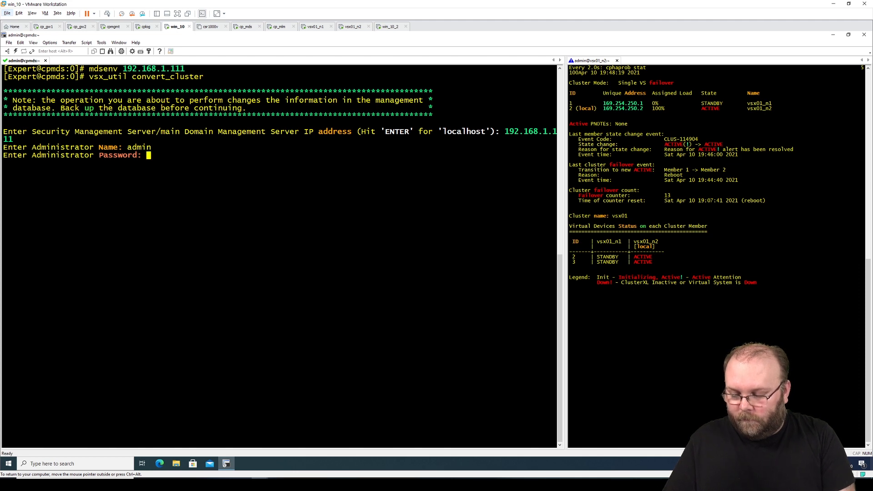
pyautogui.press('Return')
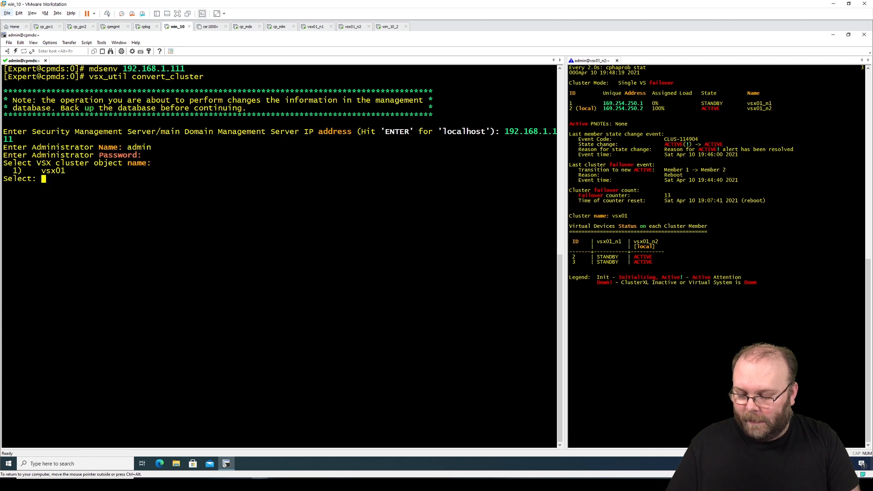
pyautogui.write('1')
pyautogui.press('Return')
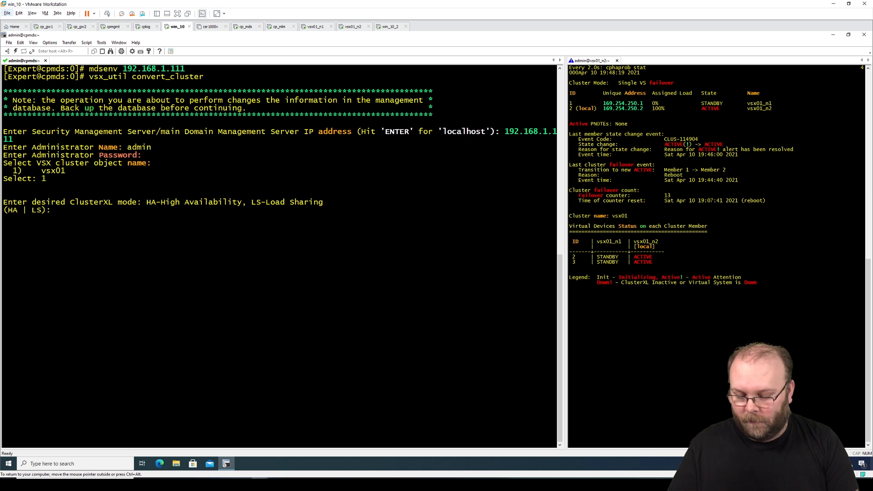
pyautogui.write('LS')
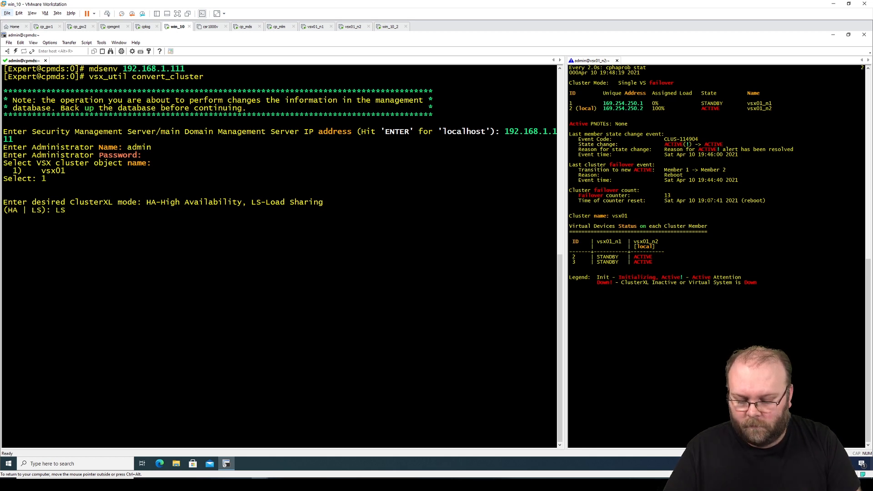
pyautogui.press('Return')
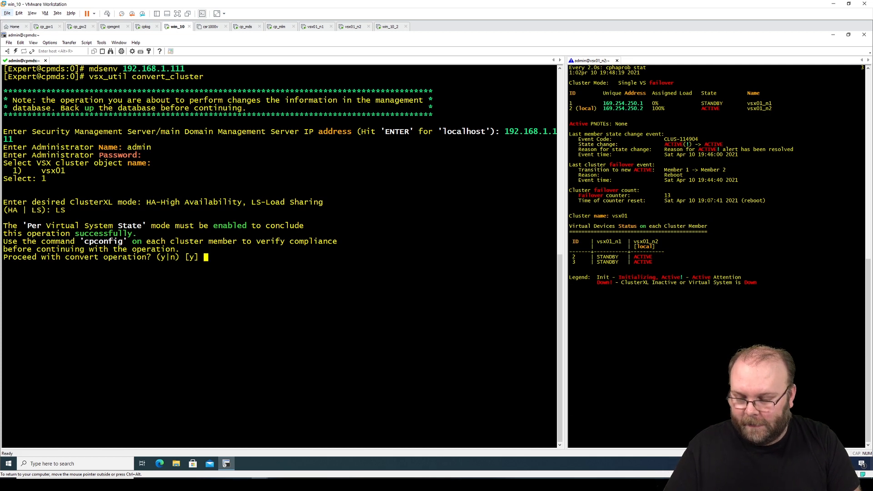
pyautogui.write('y')
pyautogui.press('Return')
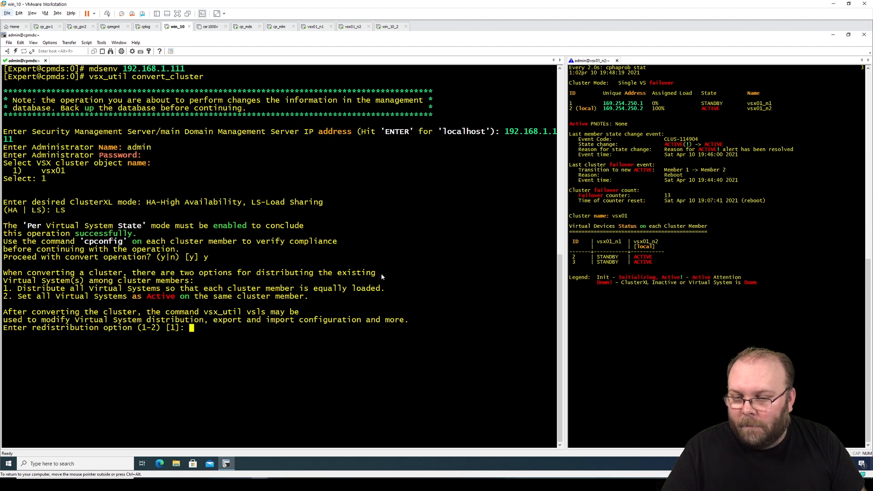
# - Choose option 1 to distribute Virtual Systems equally, then view win_10_2's ping to 8.8.8.8
pyautogui.moveTo(388, 290); pyautogui.dragTo(5, 290)
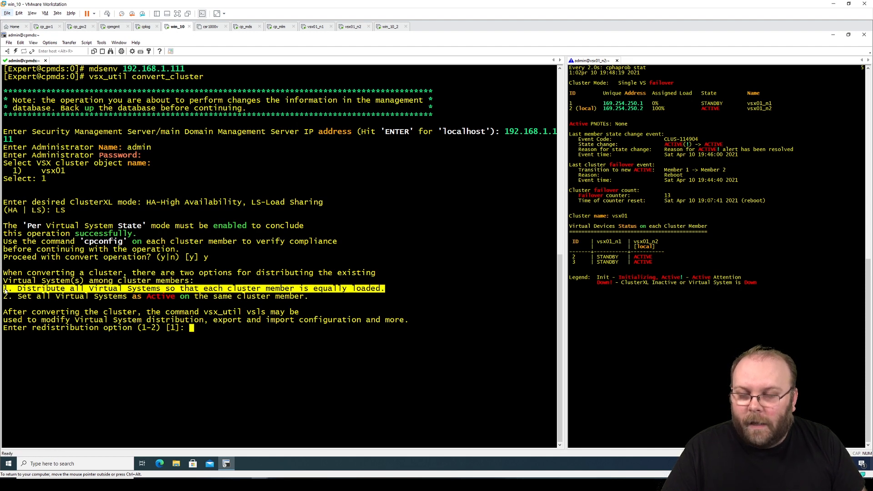
pyautogui.click(221, 330)
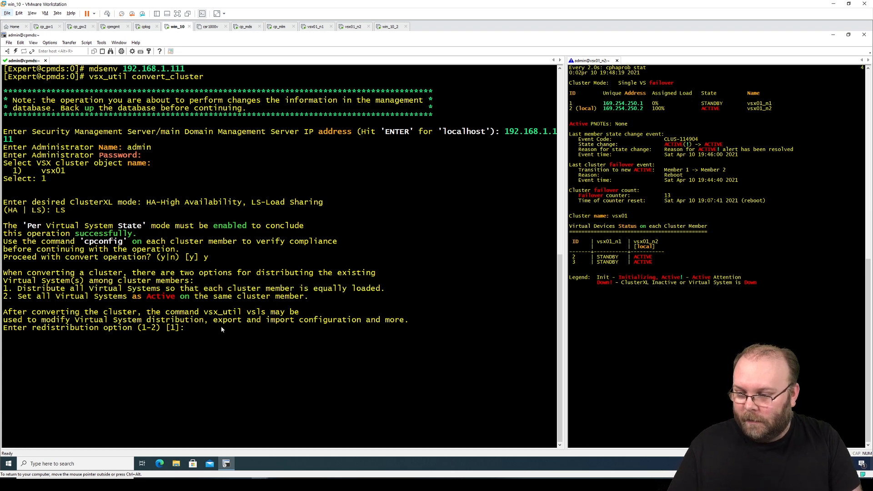
pyautogui.write('1')
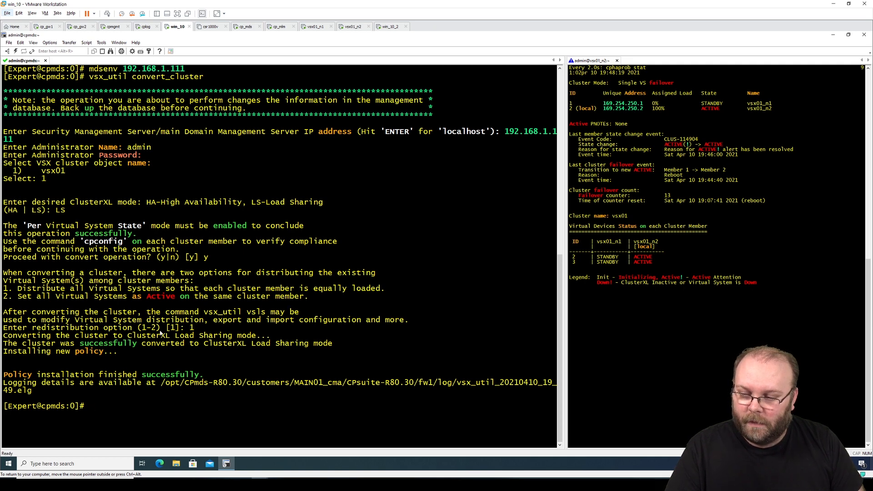
pyautogui.click(388, 26)
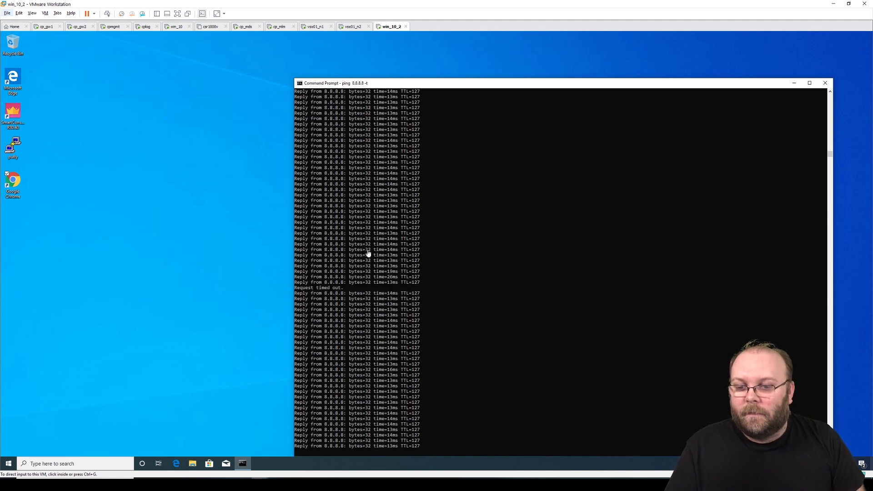
# - Check that win_10_2's ping to 8.8.8.8 lost only one request, then return to win_10
pyautogui.click(314, 277)
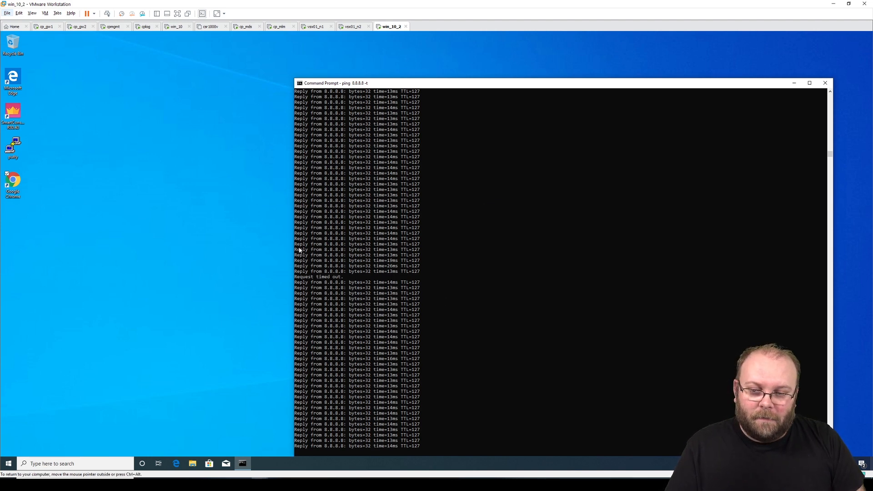
pyautogui.moveTo(299, 249); pyautogui.dragTo(479, 315)
pyautogui.click(476, 327)
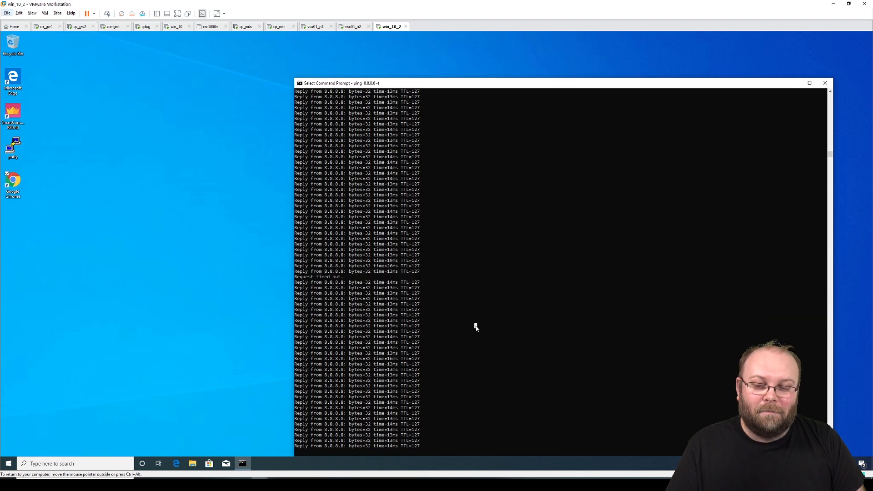
pyautogui.click(177, 27)
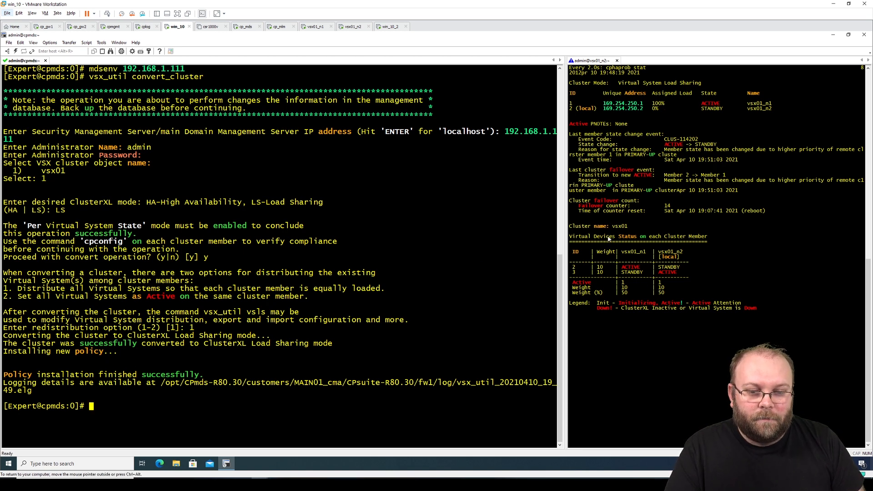
# - Widen the cphaprob stat output and highlight VS 2 active on vsx01_n1 and VS 3 on vsx01_n2
pyautogui.moveTo(566, 223); pyautogui.dragTo(329, 223)
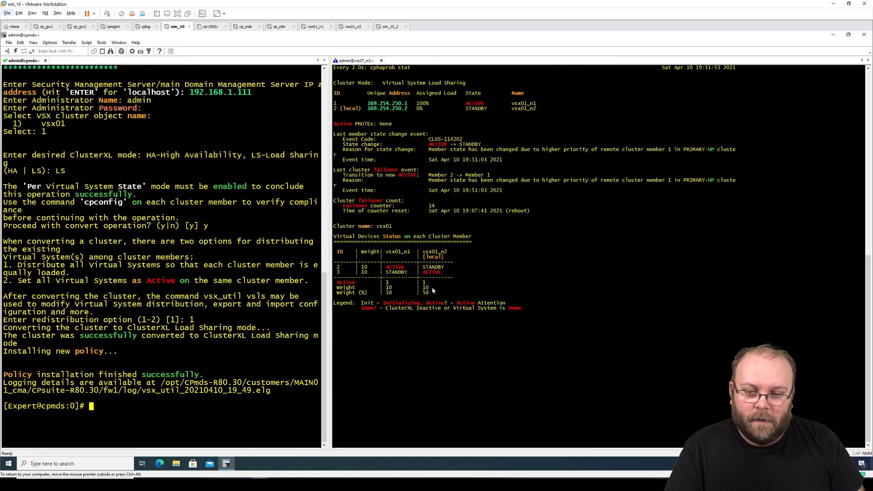
pyautogui.moveTo(337, 269); pyautogui.dragTo(447, 267)
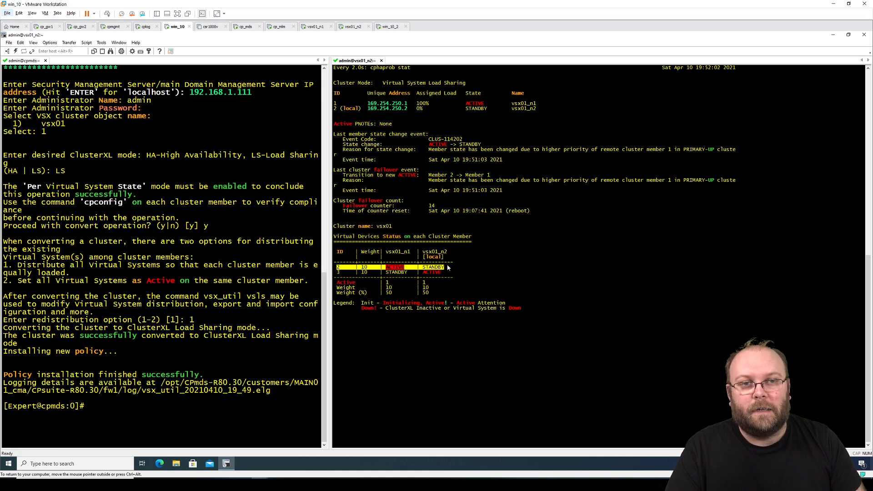
pyautogui.click(402, 269)
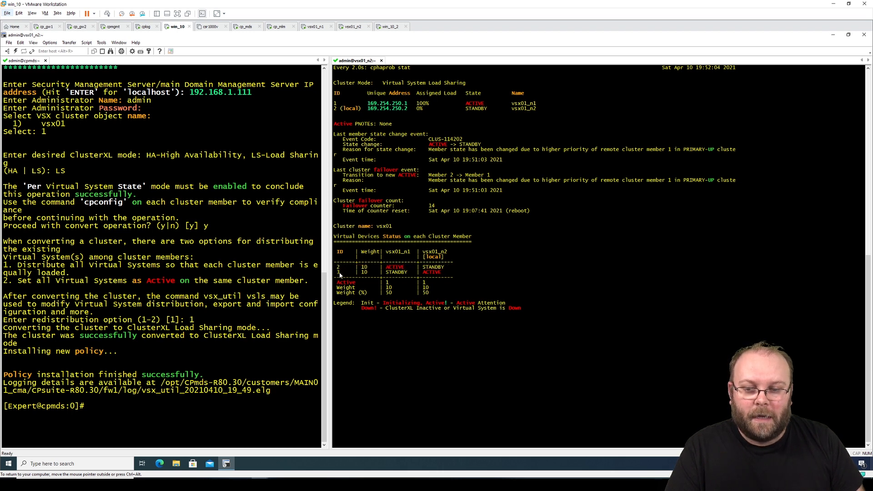
pyautogui.moveTo(338, 275); pyautogui.dragTo(340, 275)
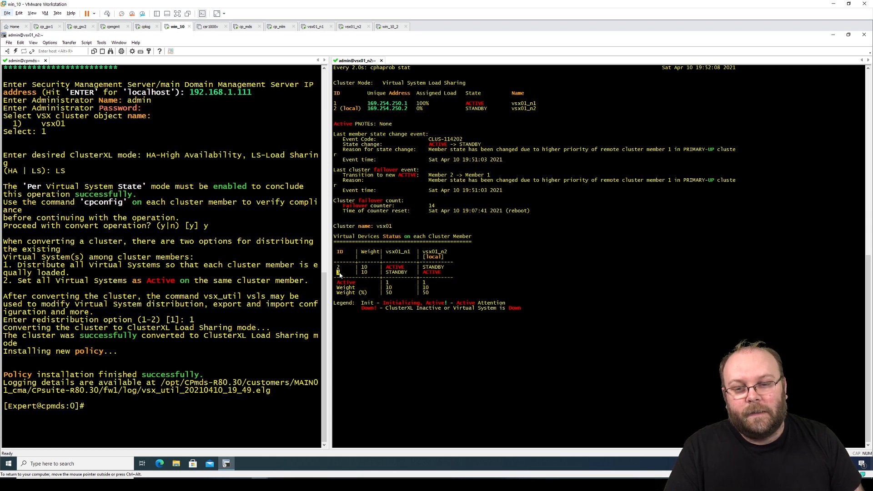
pyautogui.doubleClick(435, 273)
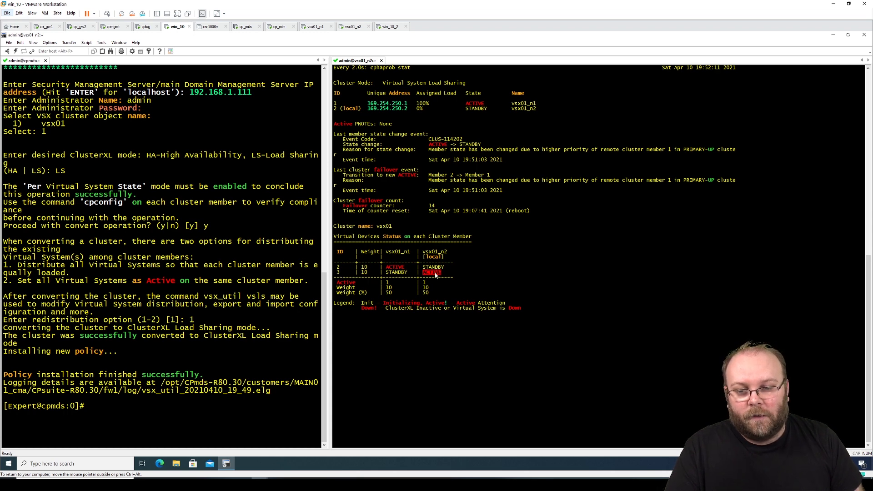
pyautogui.click(476, 281)
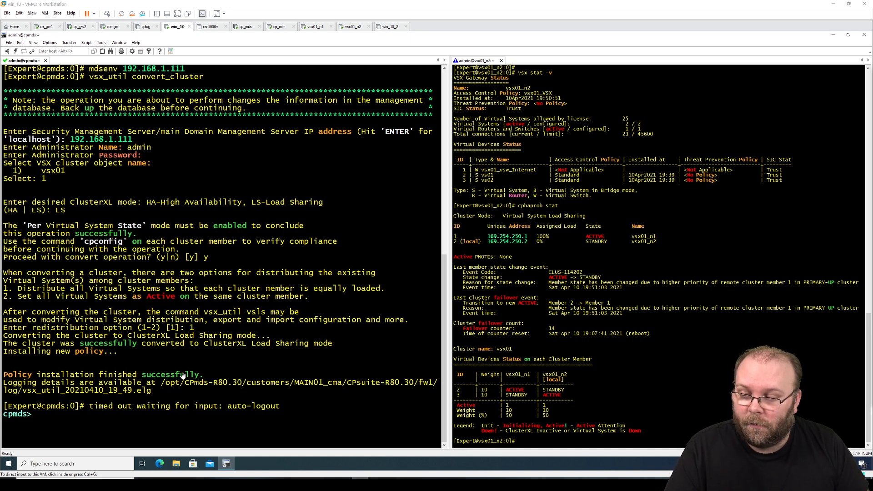
# - Highlight the policy installation success message and vs01's 19:39 install time, then minimize SecureCRT
pyautogui.moveTo(203, 375); pyautogui.dragTo(13, 378)
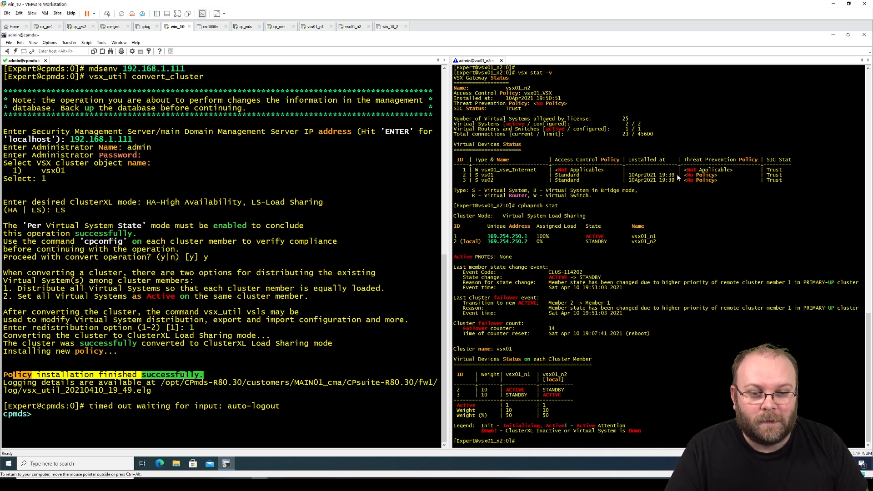
pyautogui.moveTo(681, 175); pyautogui.dragTo(627, 177)
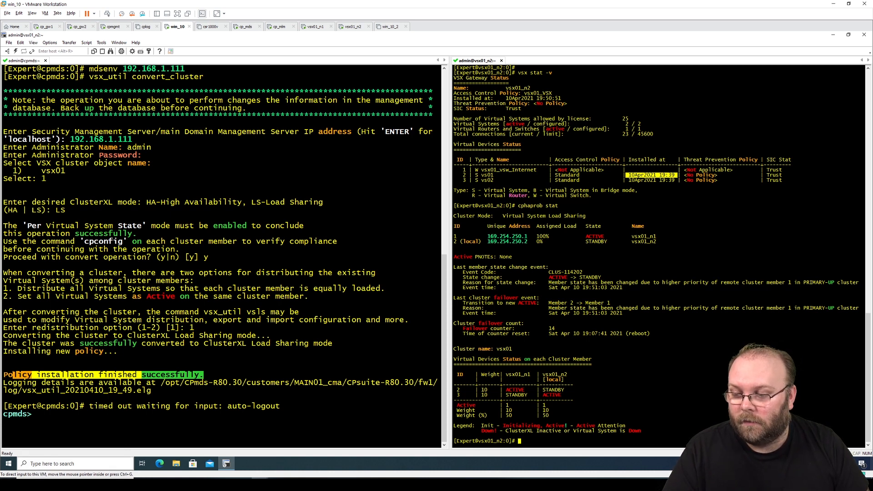
pyautogui.click(834, 34)
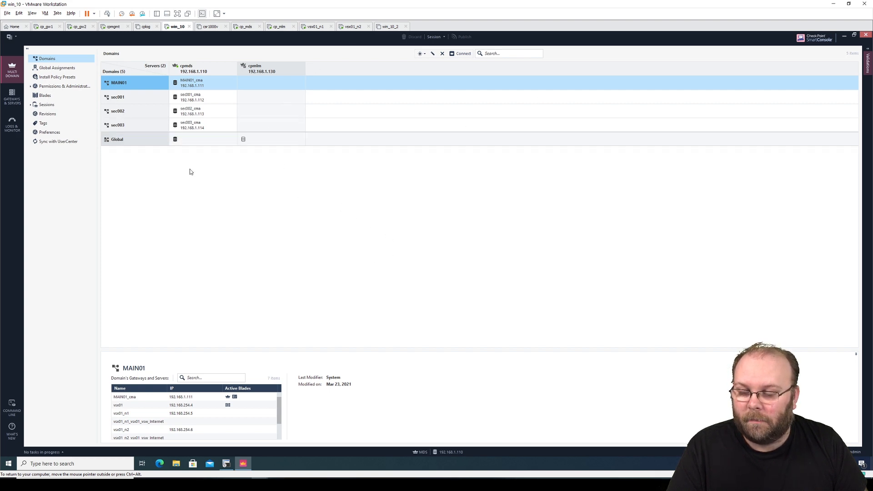
# - Connect to the MAIN01 domain and close the vsx01 device status window
pyautogui.rightClick(141, 82)
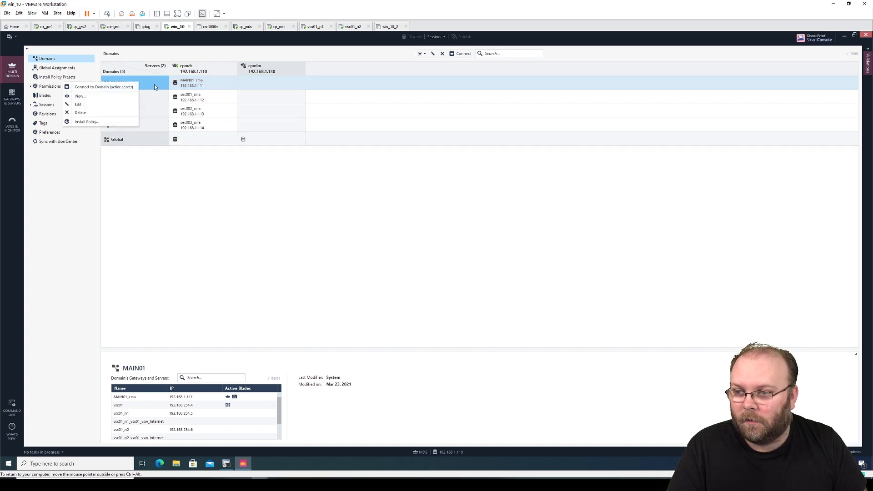
pyautogui.click(120, 87)
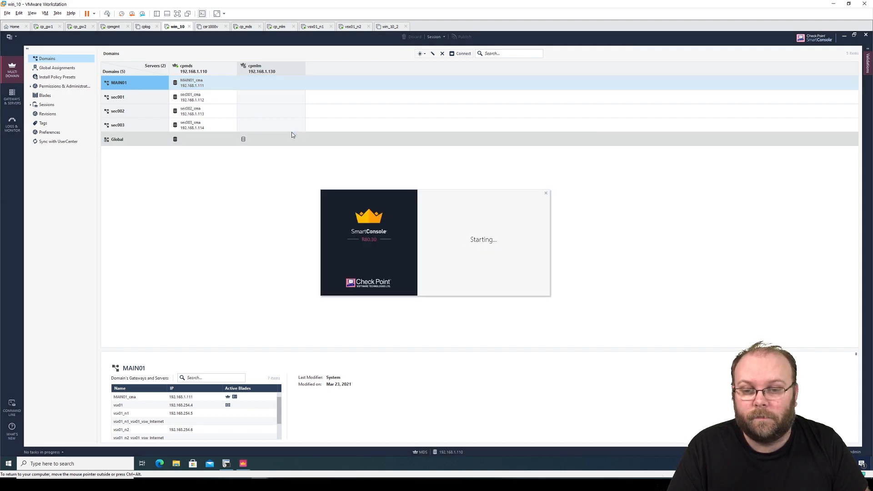
pyautogui.moveTo(38, 84)
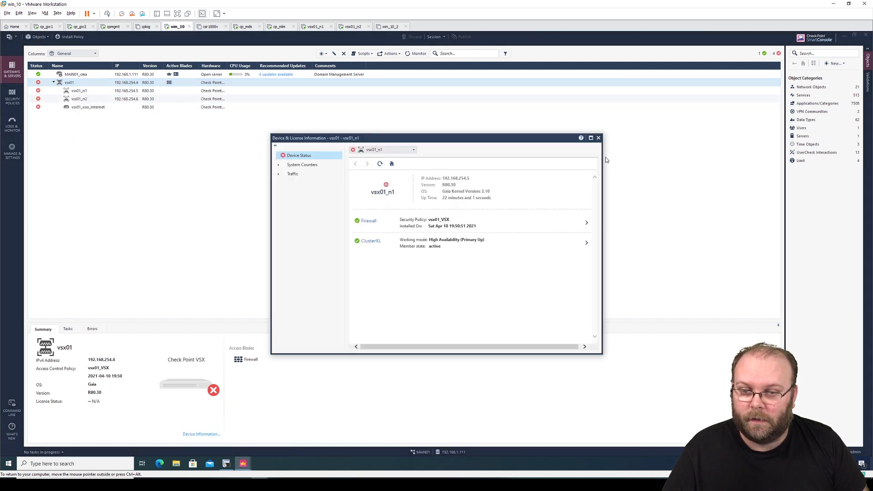
pyautogui.click(598, 138)
# - Review vsx01's two cluster members, then pick vsx01_VSX as the policy to install
pyautogui.doubleClick(106, 82)
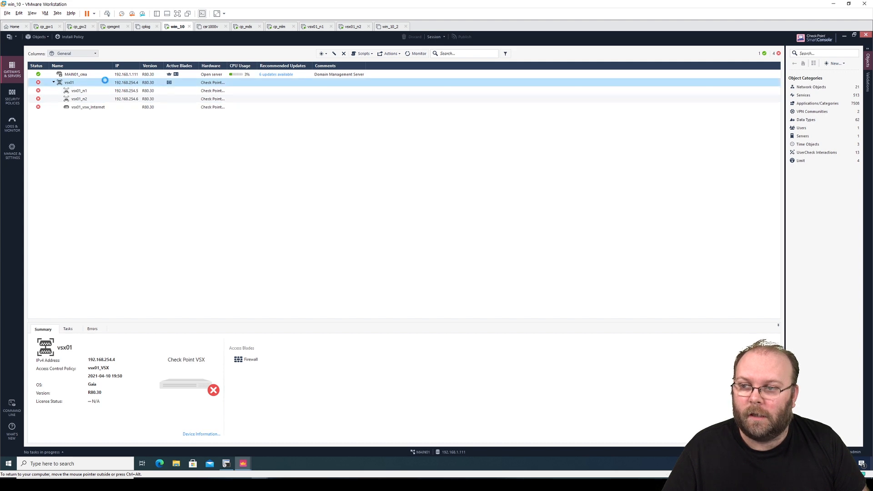
pyautogui.click(329, 144)
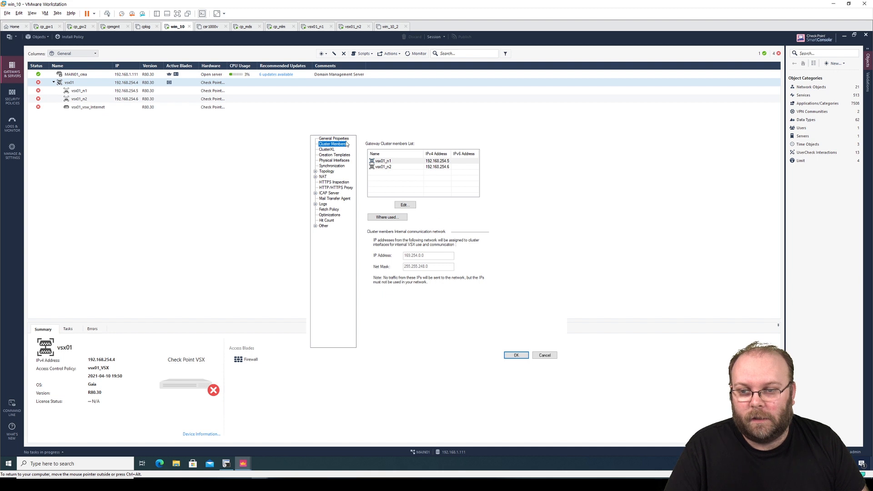
pyautogui.click(544, 356)
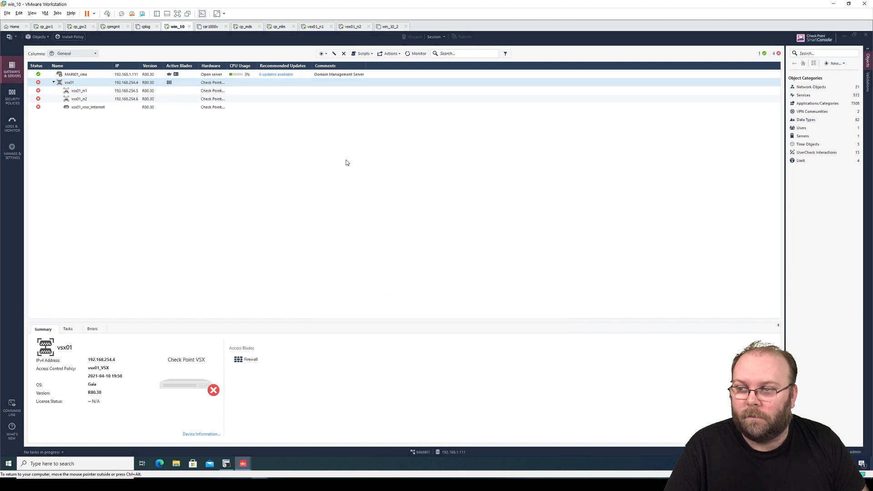
pyautogui.click(439, 167)
pyautogui.click(429, 198)
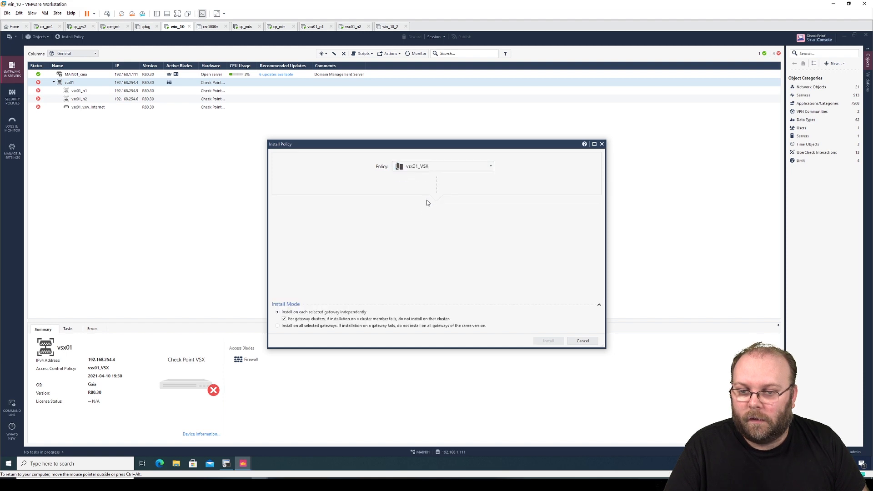
# - Install the vsx01_VSX policy on vsx01 and dismiss the Recent Tasks list
pyautogui.moveTo(422, 239)
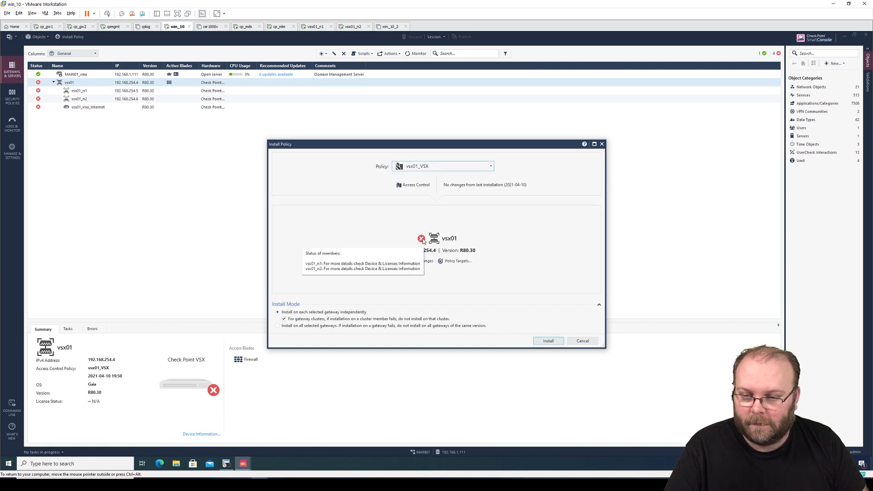
pyautogui.click(548, 342)
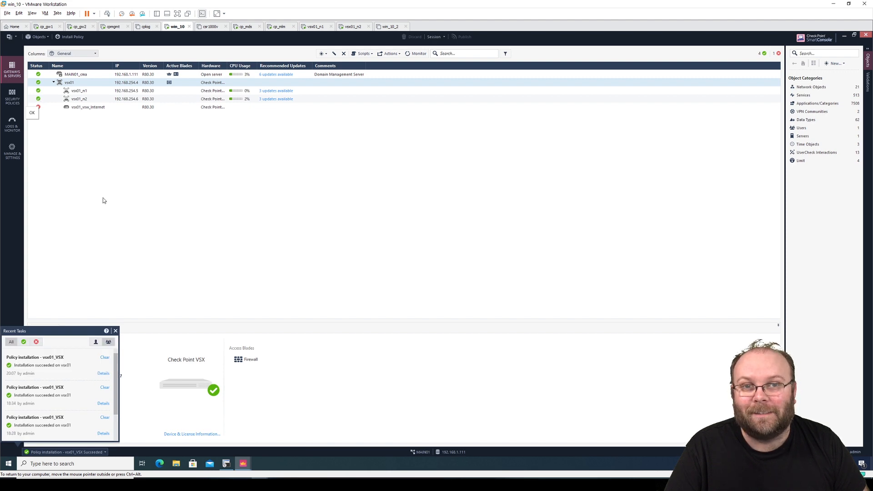
pyautogui.click(116, 331)
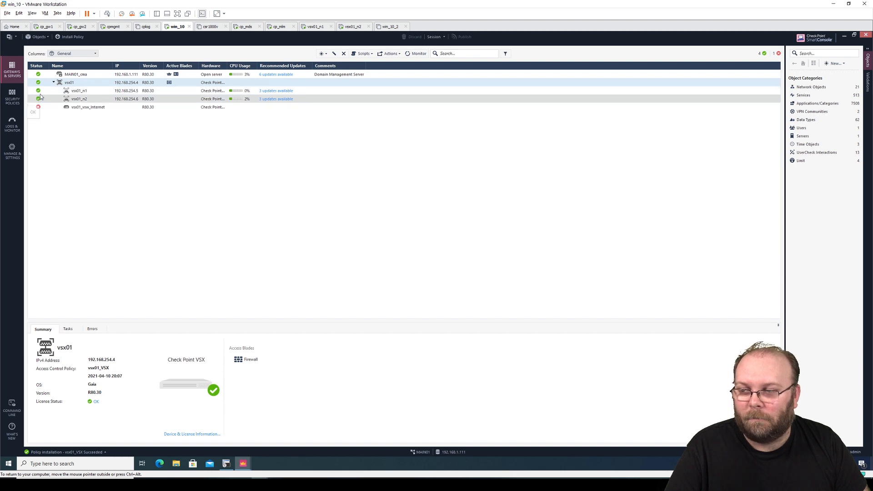
# - Inspect vsx01_vsw_Internet's properties and close them without changes
pyautogui.click(97, 108)
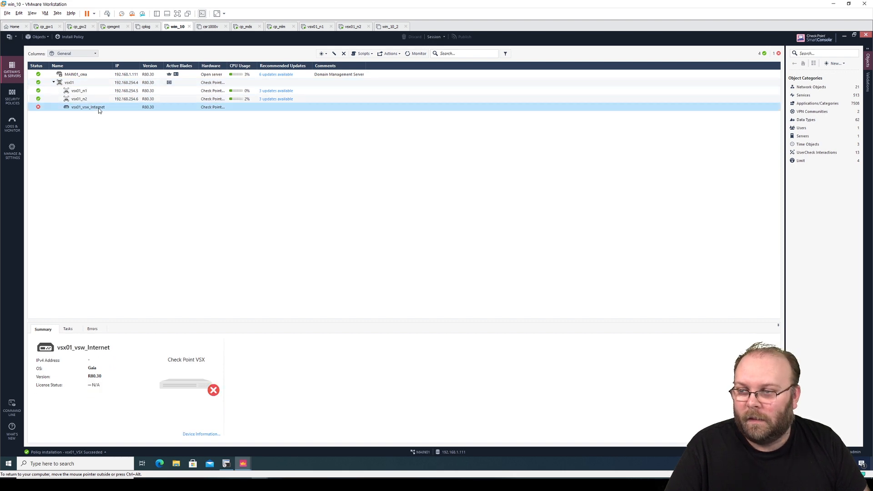
pyautogui.doubleClick(39, 109)
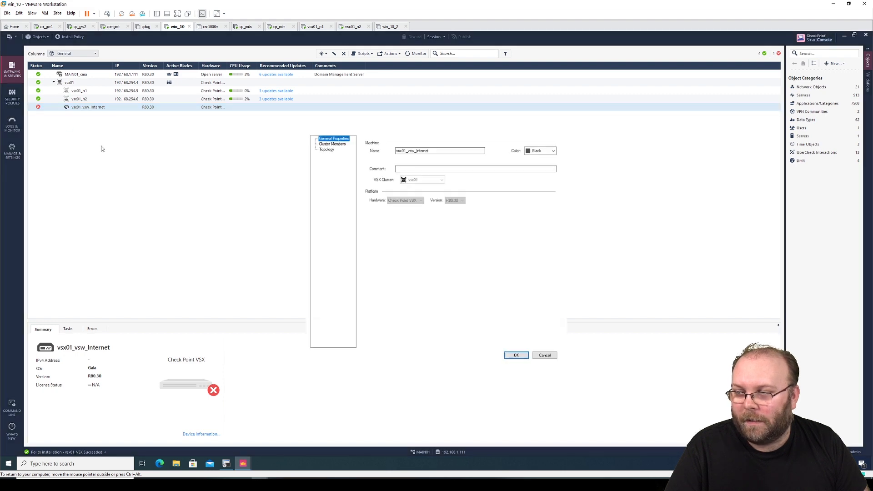
pyautogui.click(553, 356)
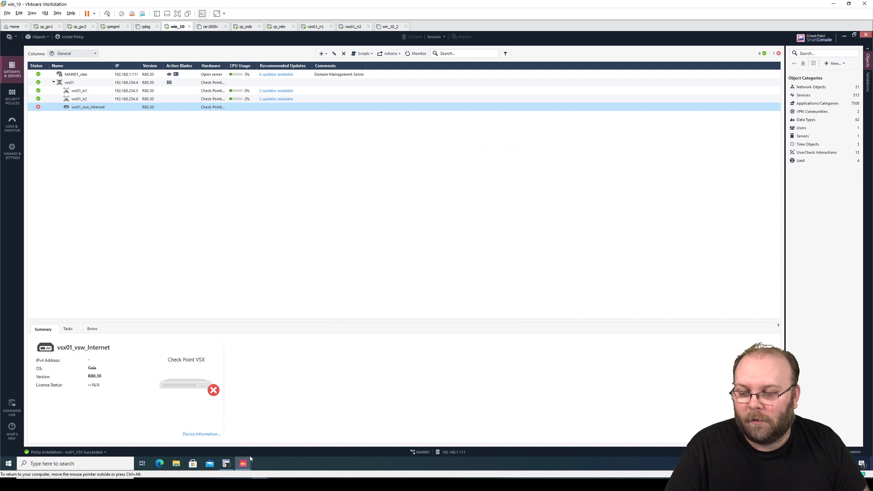
# - Switch to the MDS SmartConsole window and reopen the Gateways & Servers list
pyautogui.moveTo(242, 464)
pyautogui.click(228, 435)
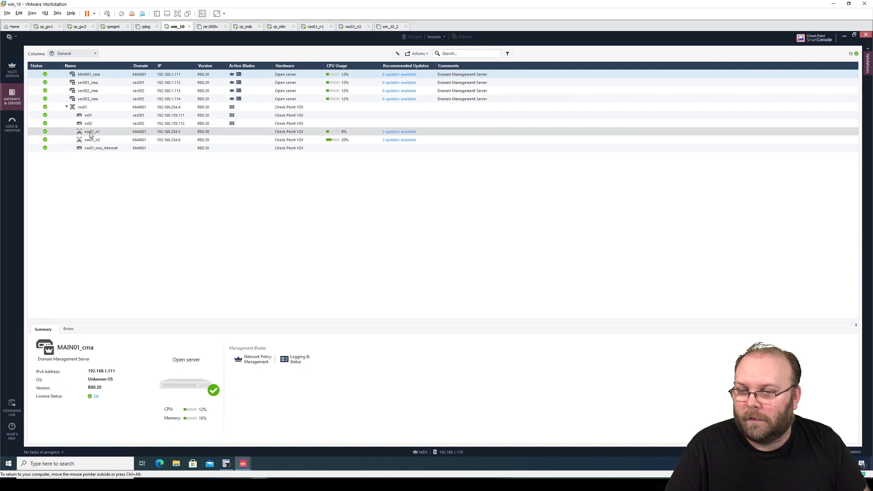
pyautogui.click(11, 70)
pyautogui.click(11, 97)
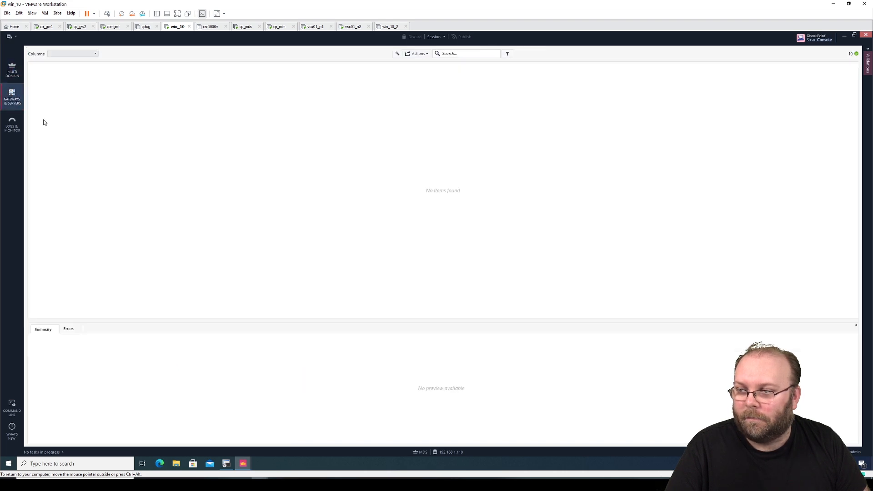